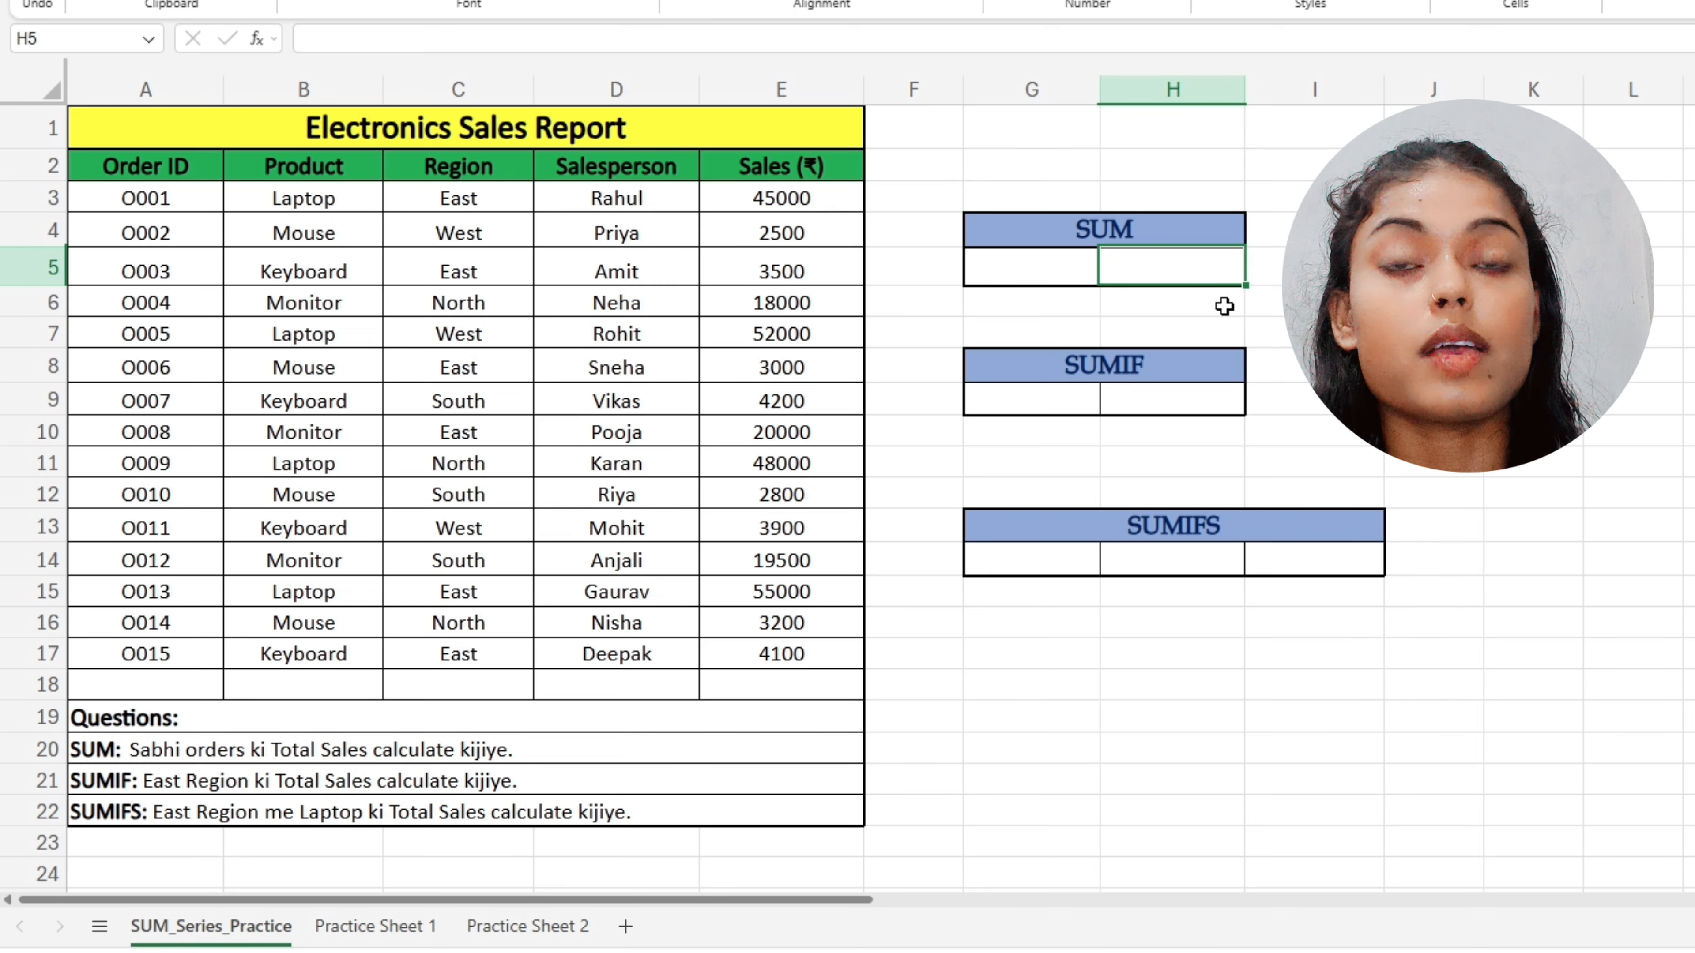
Enter a SUM formula in H5 that totals all sales in E3:E17
double_click(1173, 269)
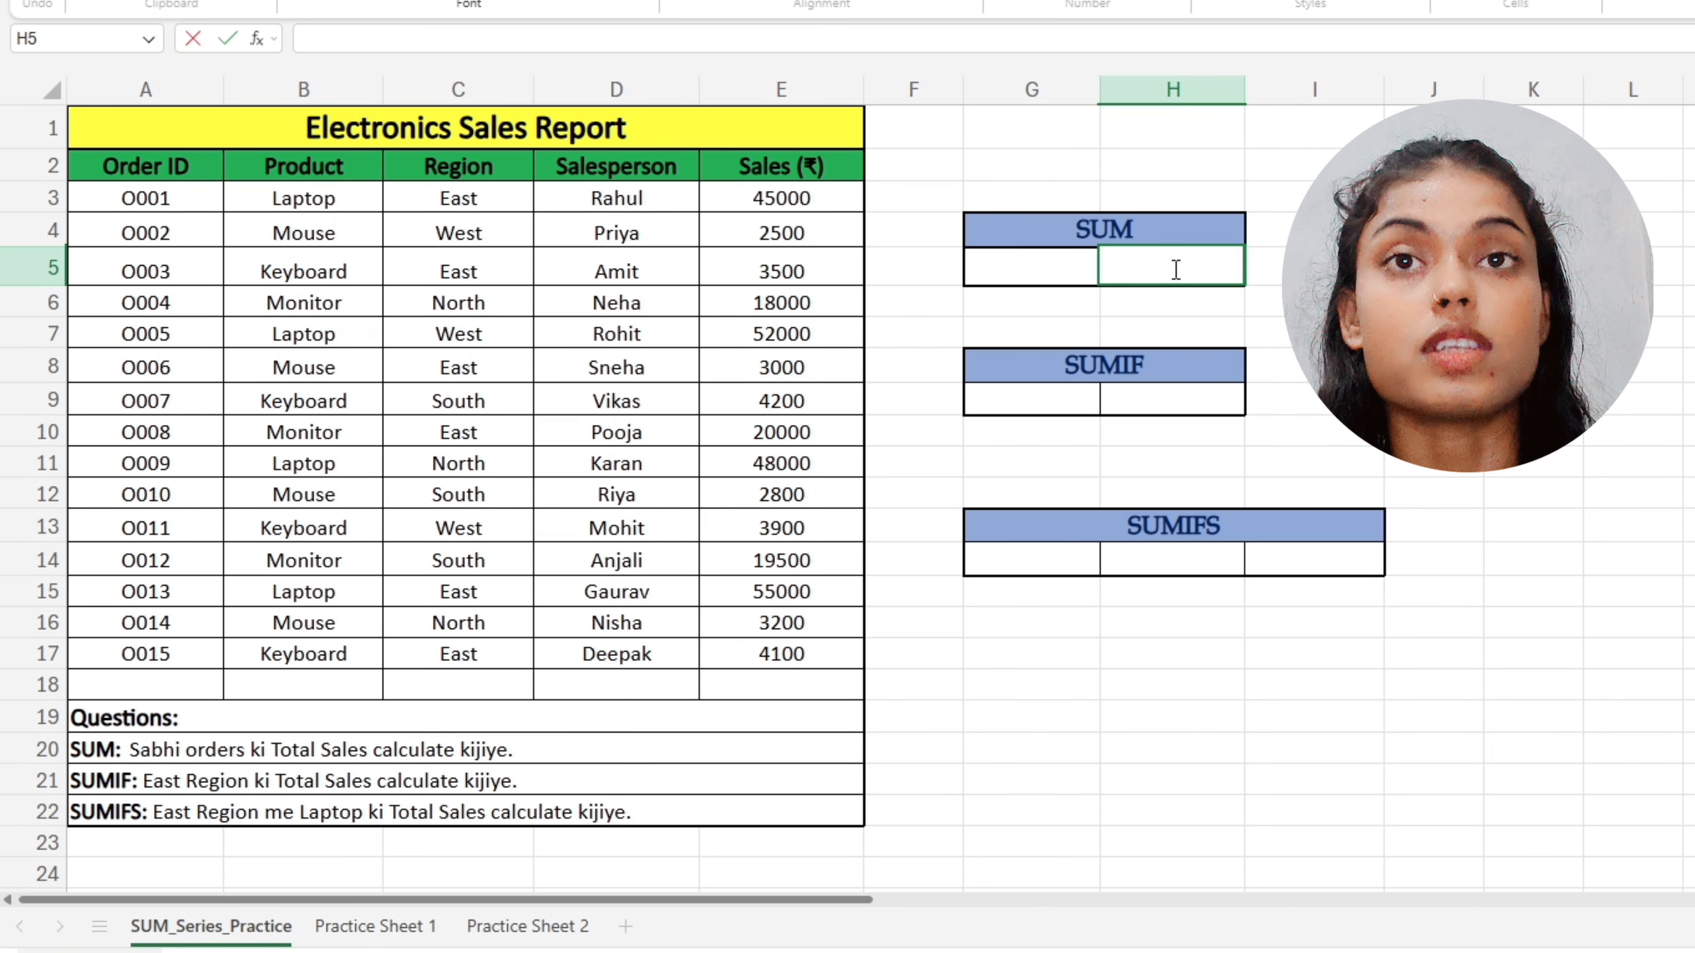
type("=sum")
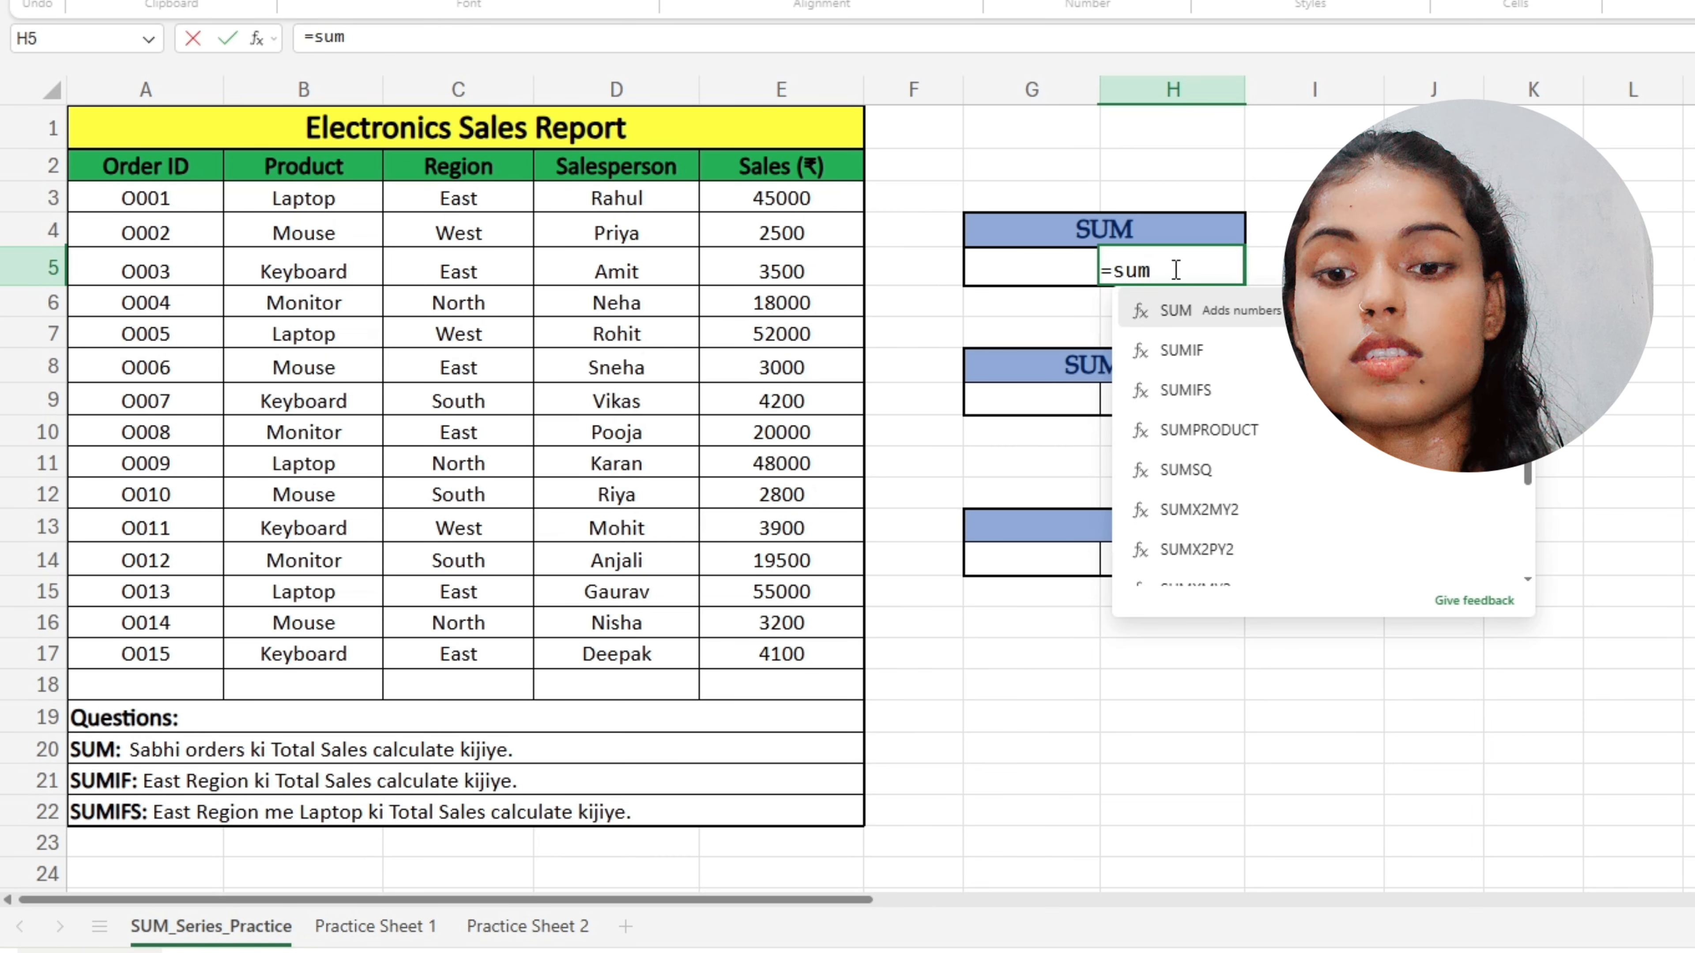
key("Tab")
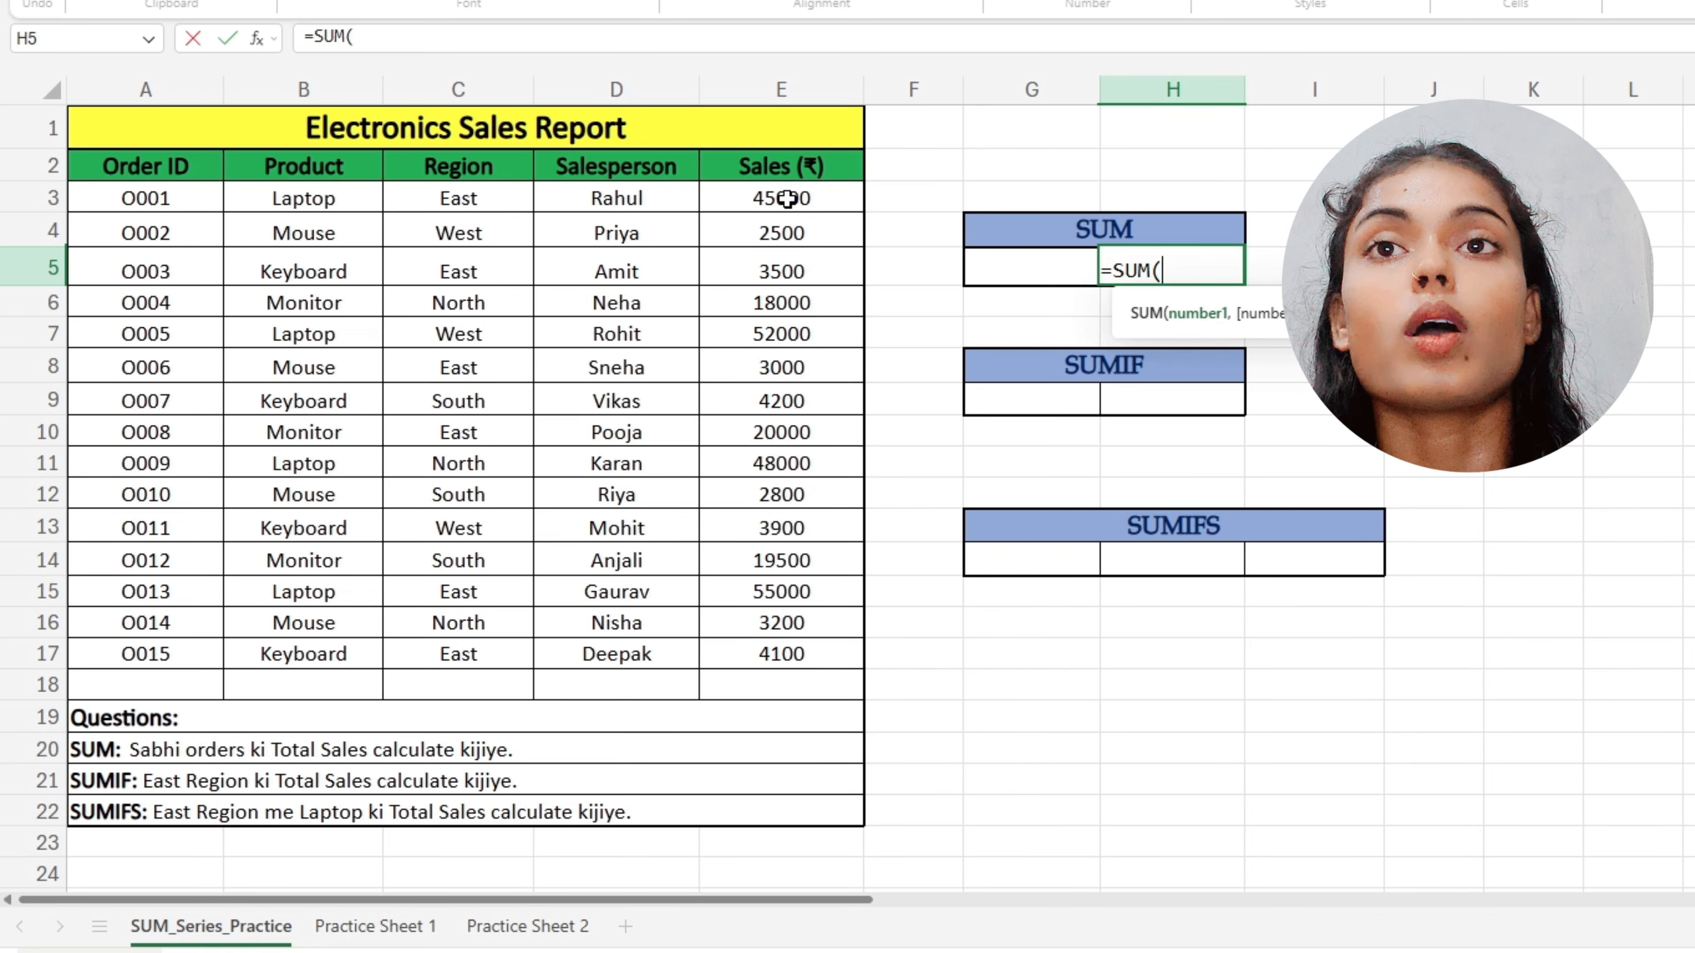
left_click_drag(782, 199, 775, 651)
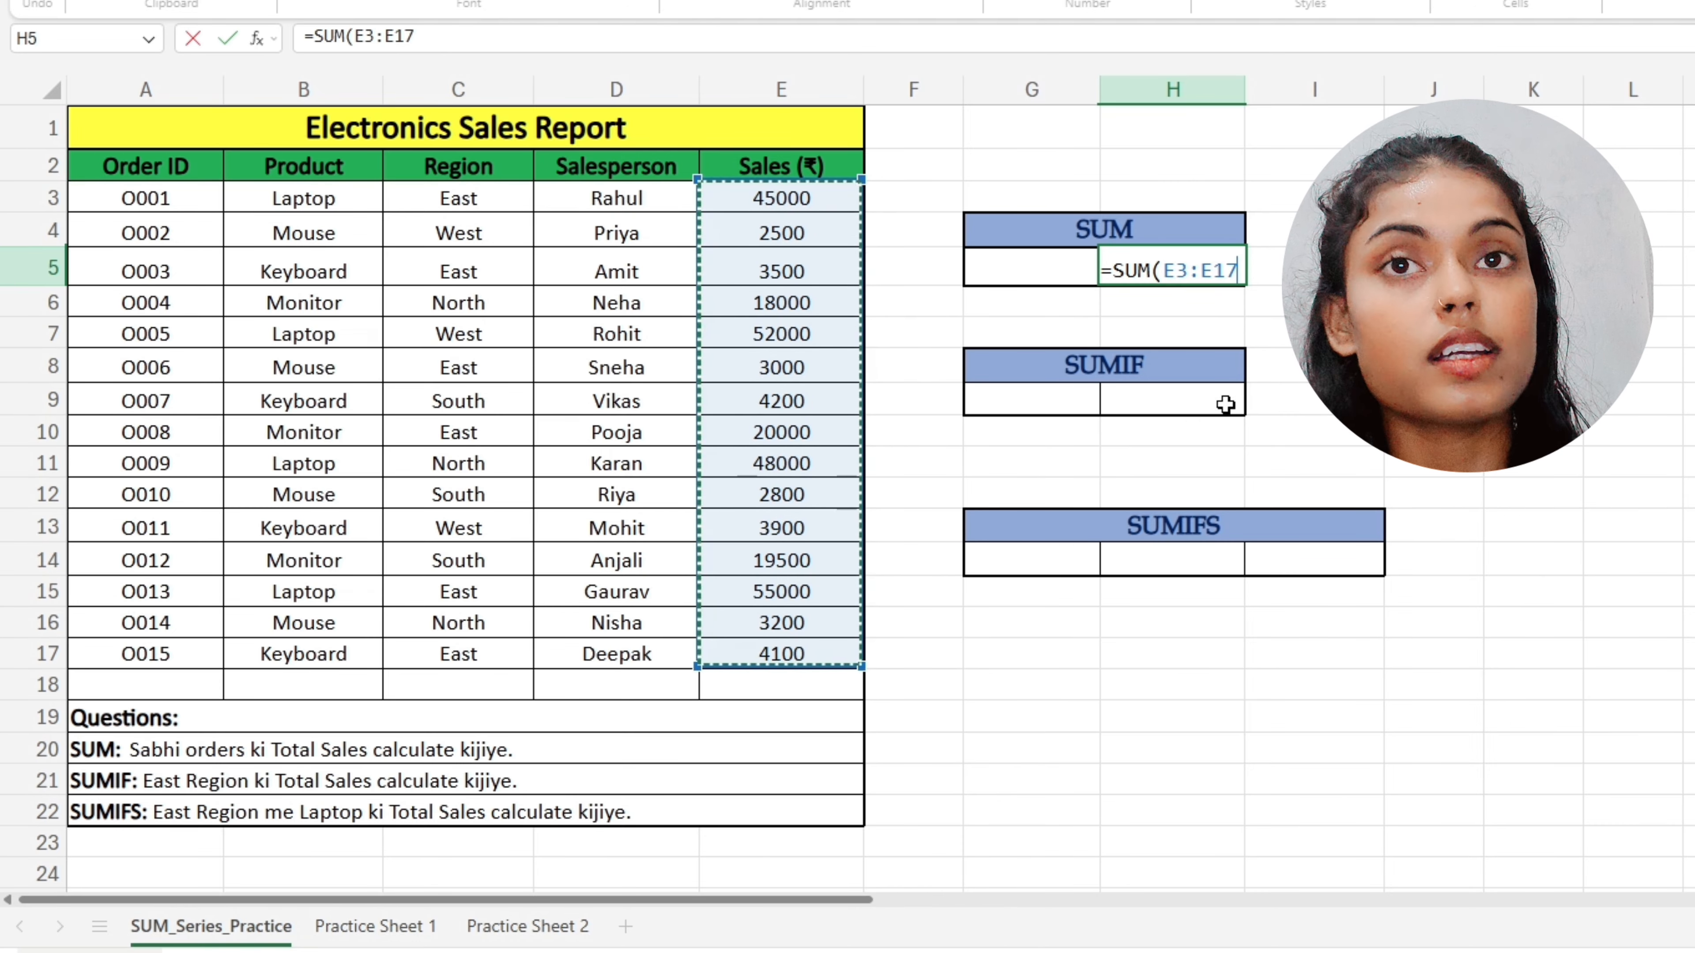
type(")")
key("Return")
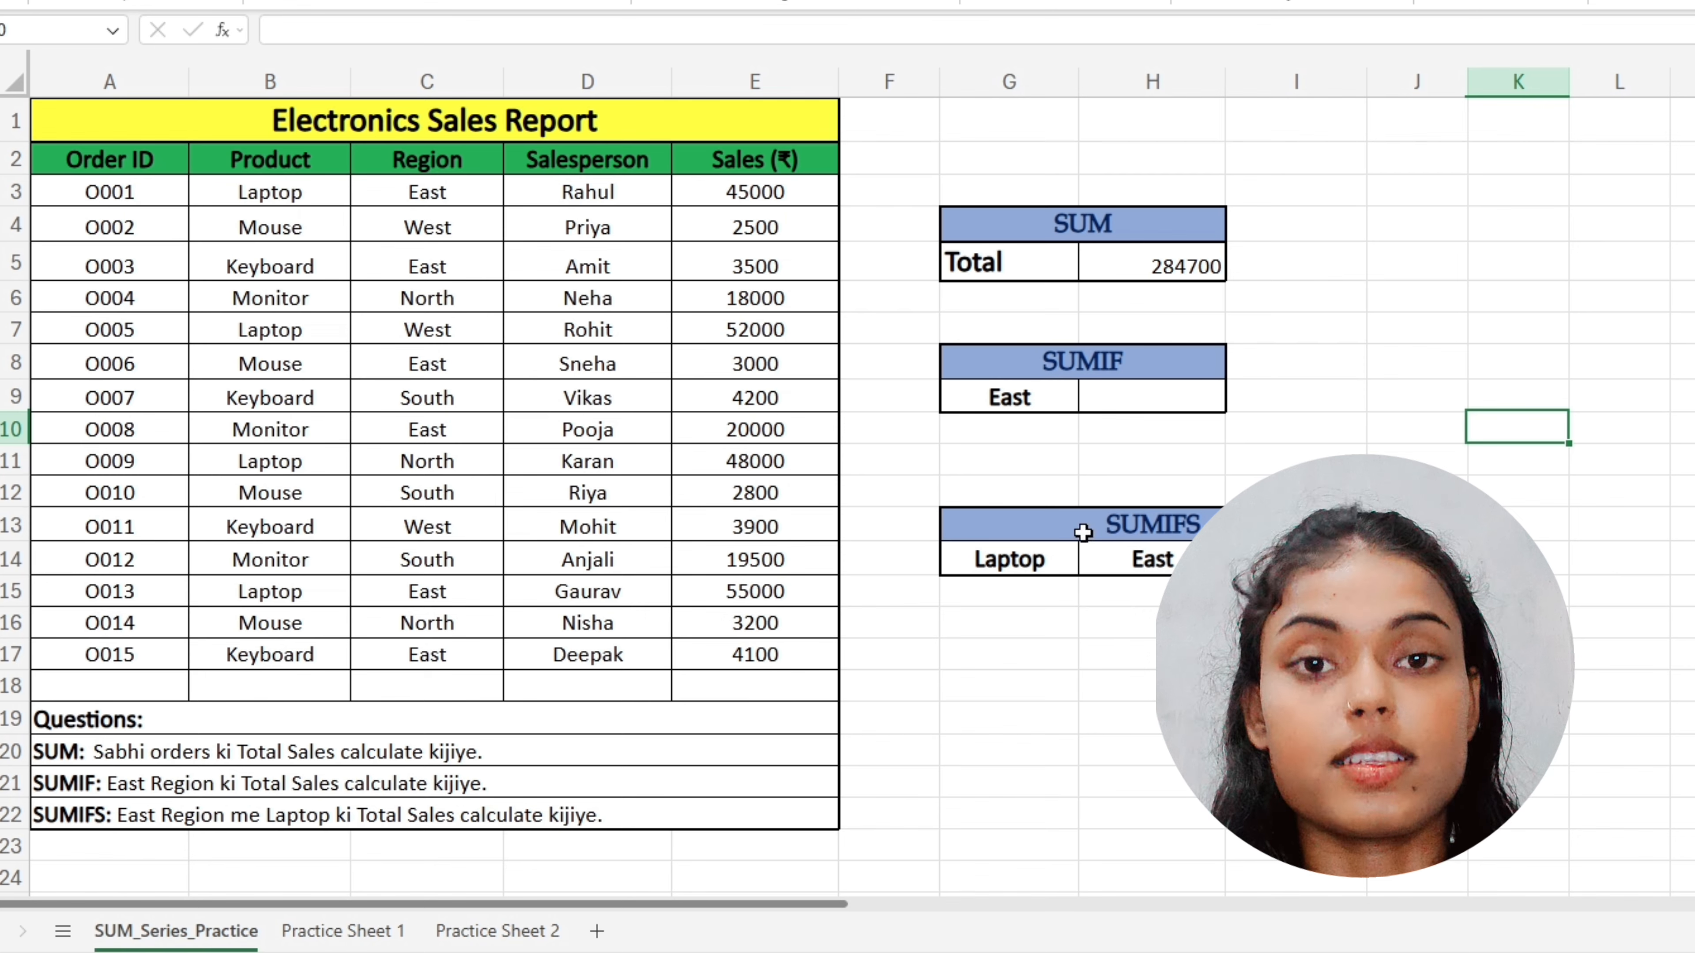
Enter a SUMIF formula in H9 that totals sales in E2:E17 where the region in C2:C17 matches G9
left_click(1156, 405)
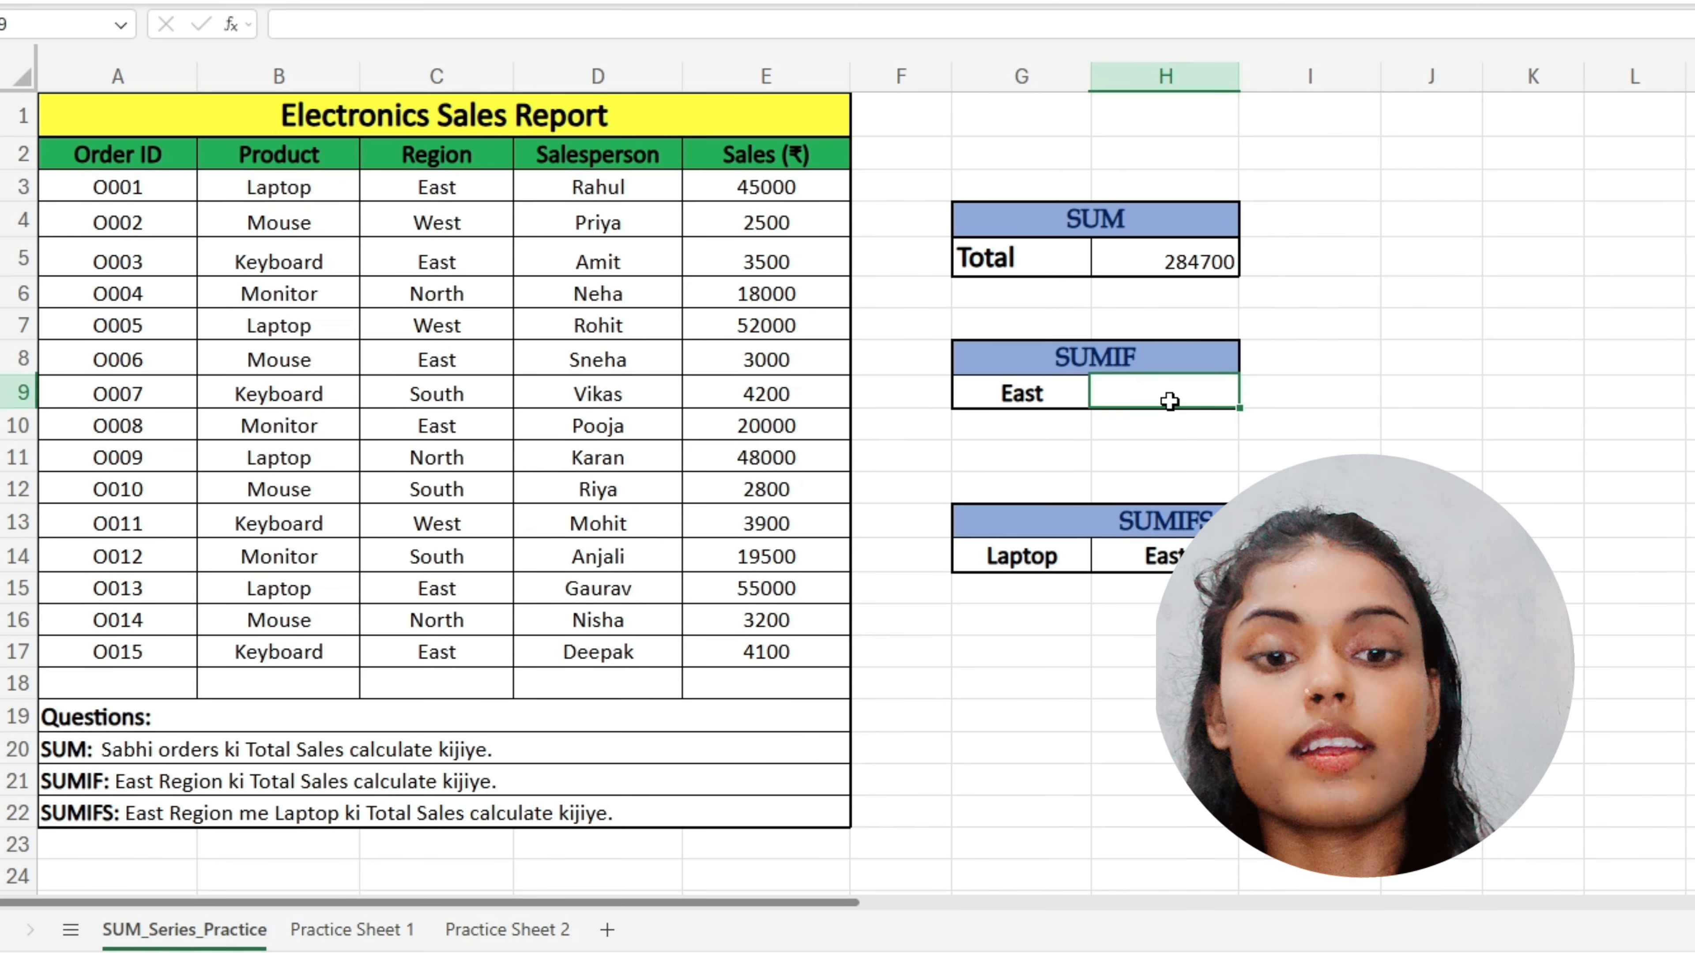
type("=")
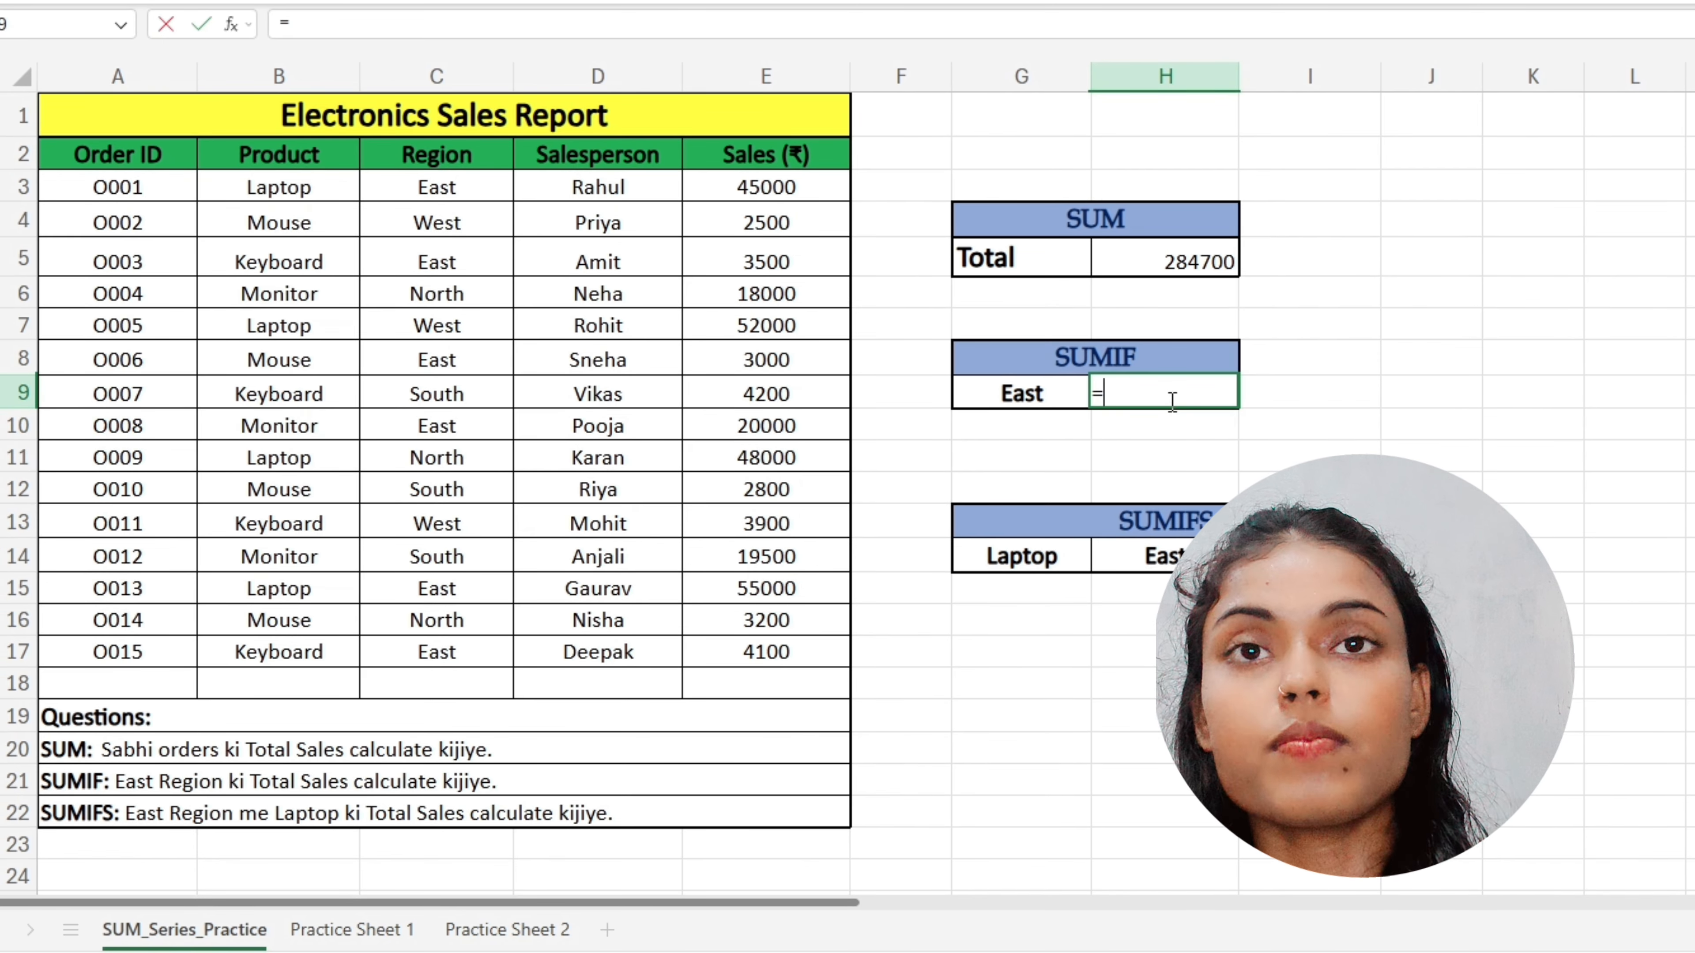
type("sumif")
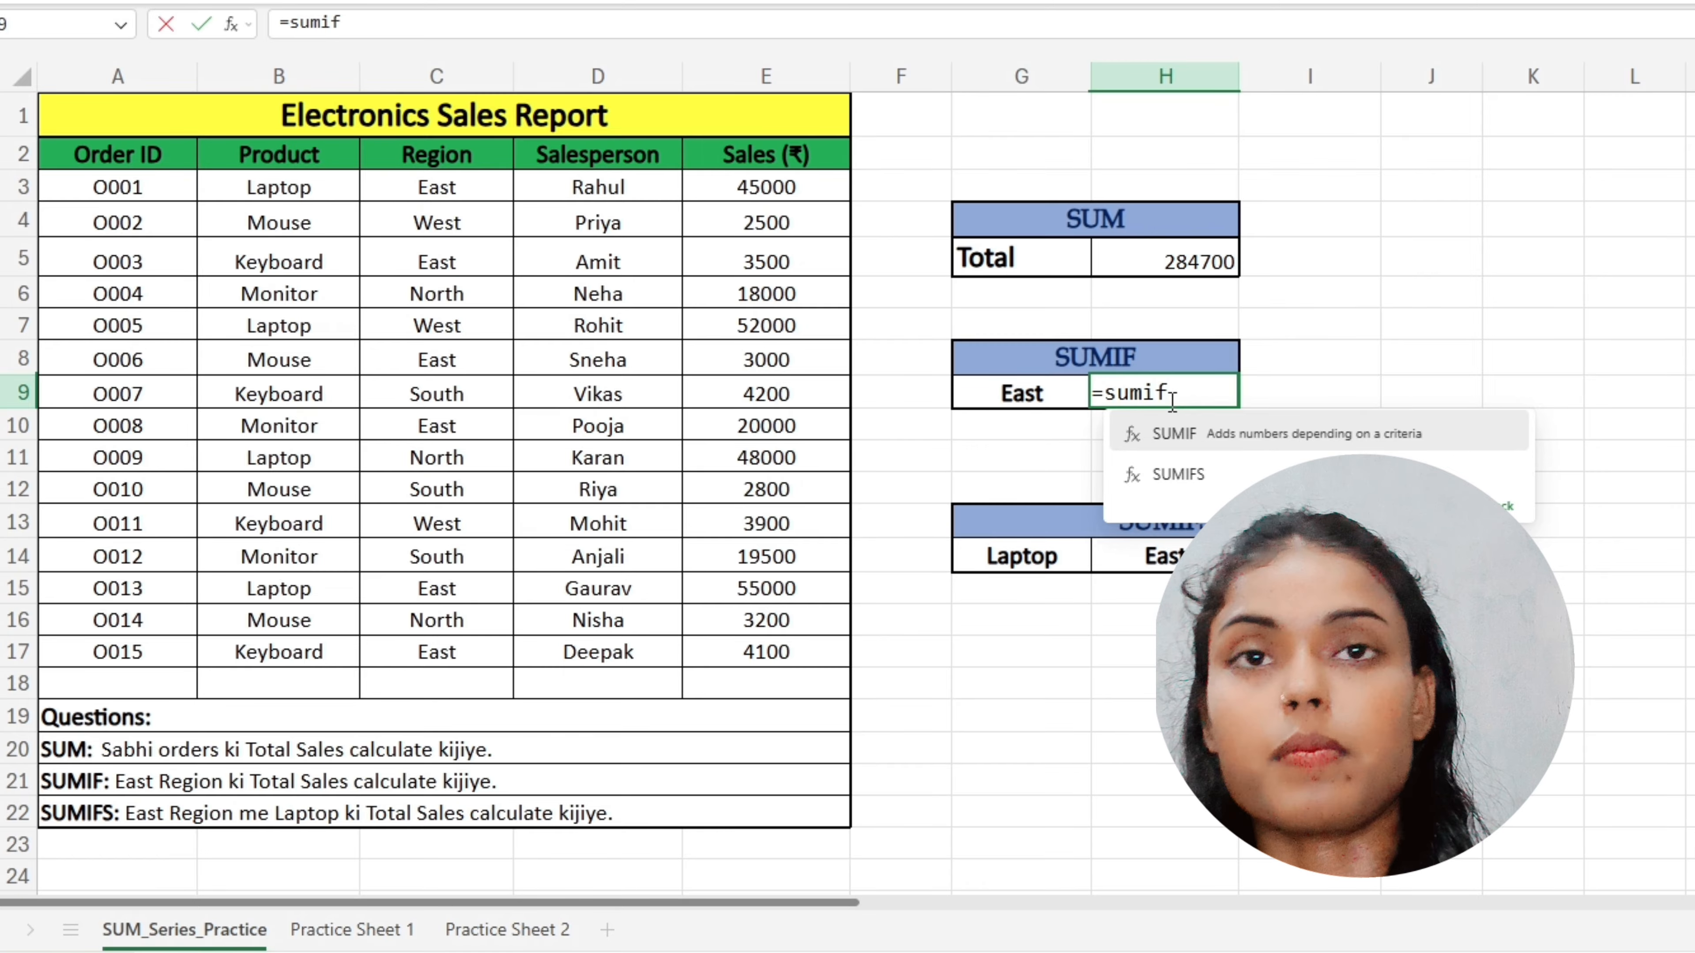
key("Tab")
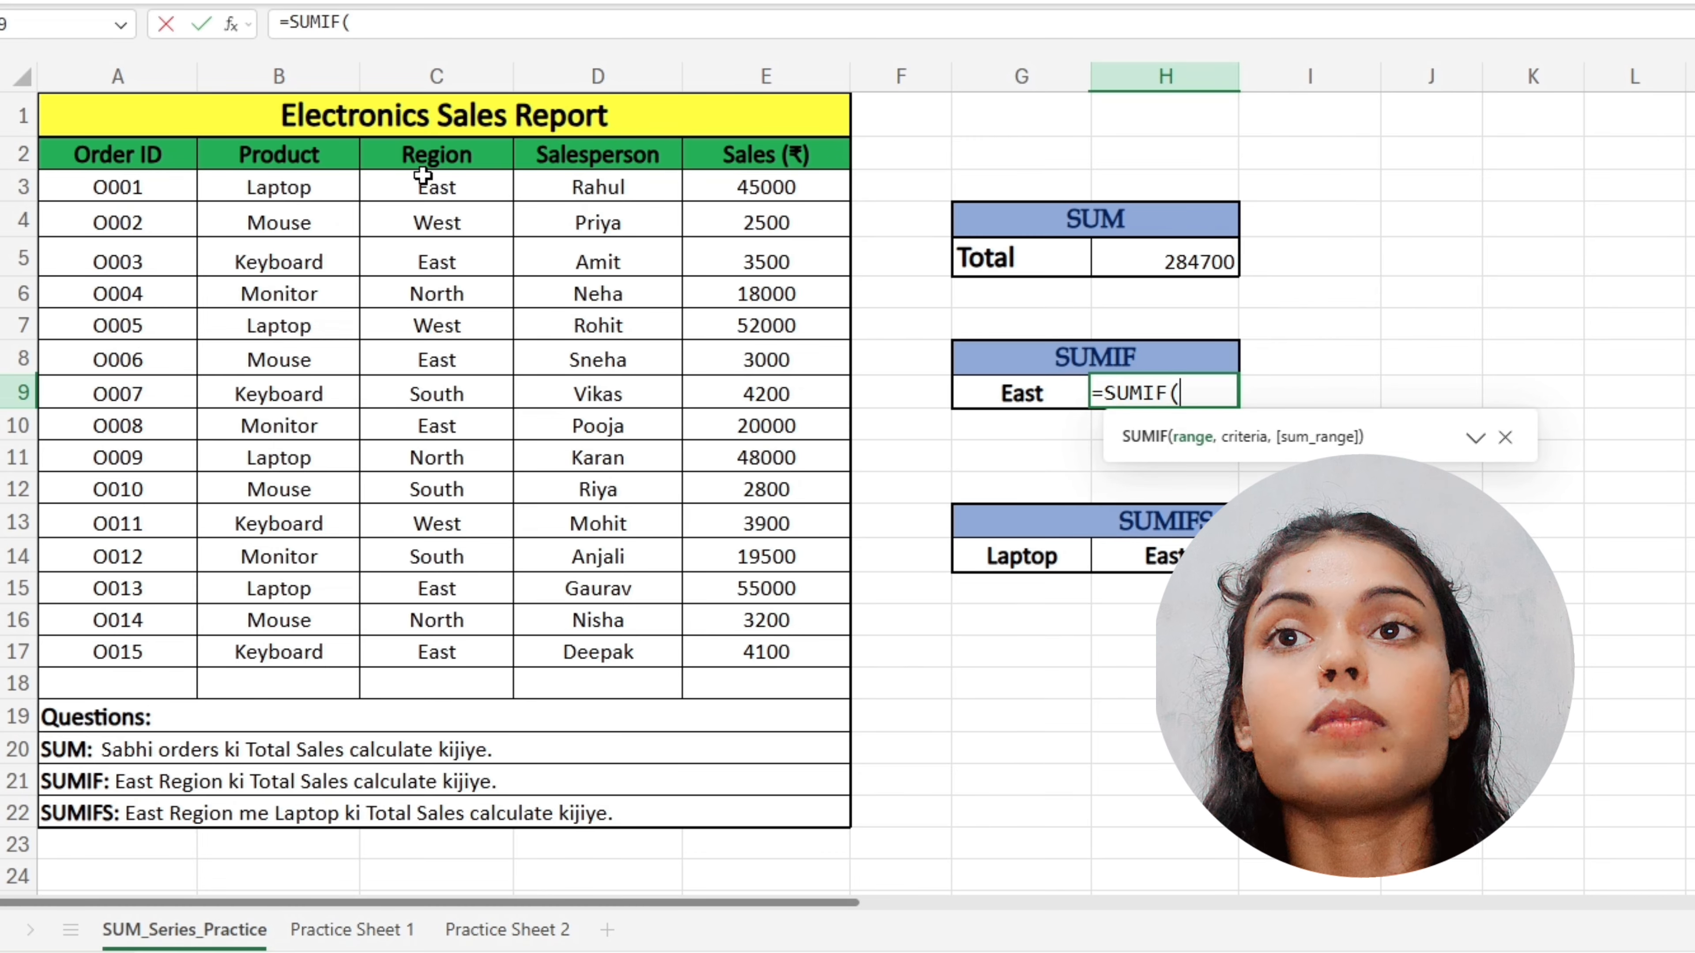
left_click_drag(421, 159, 446, 628)
type(",")
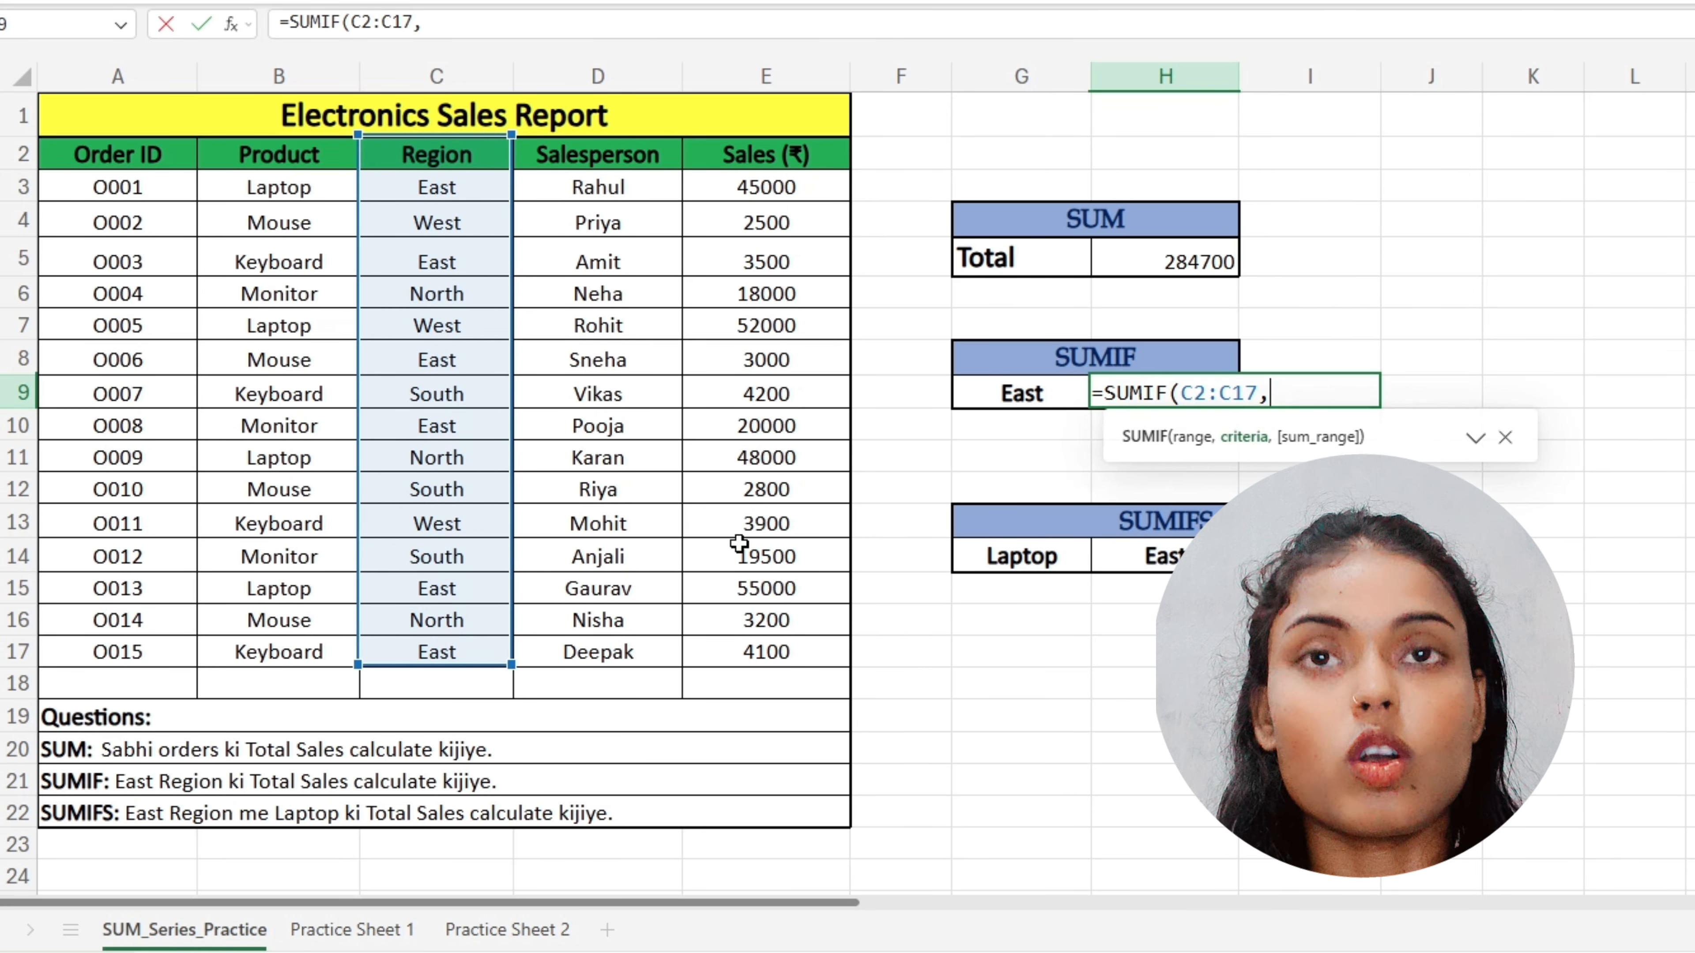
left_click(1031, 397)
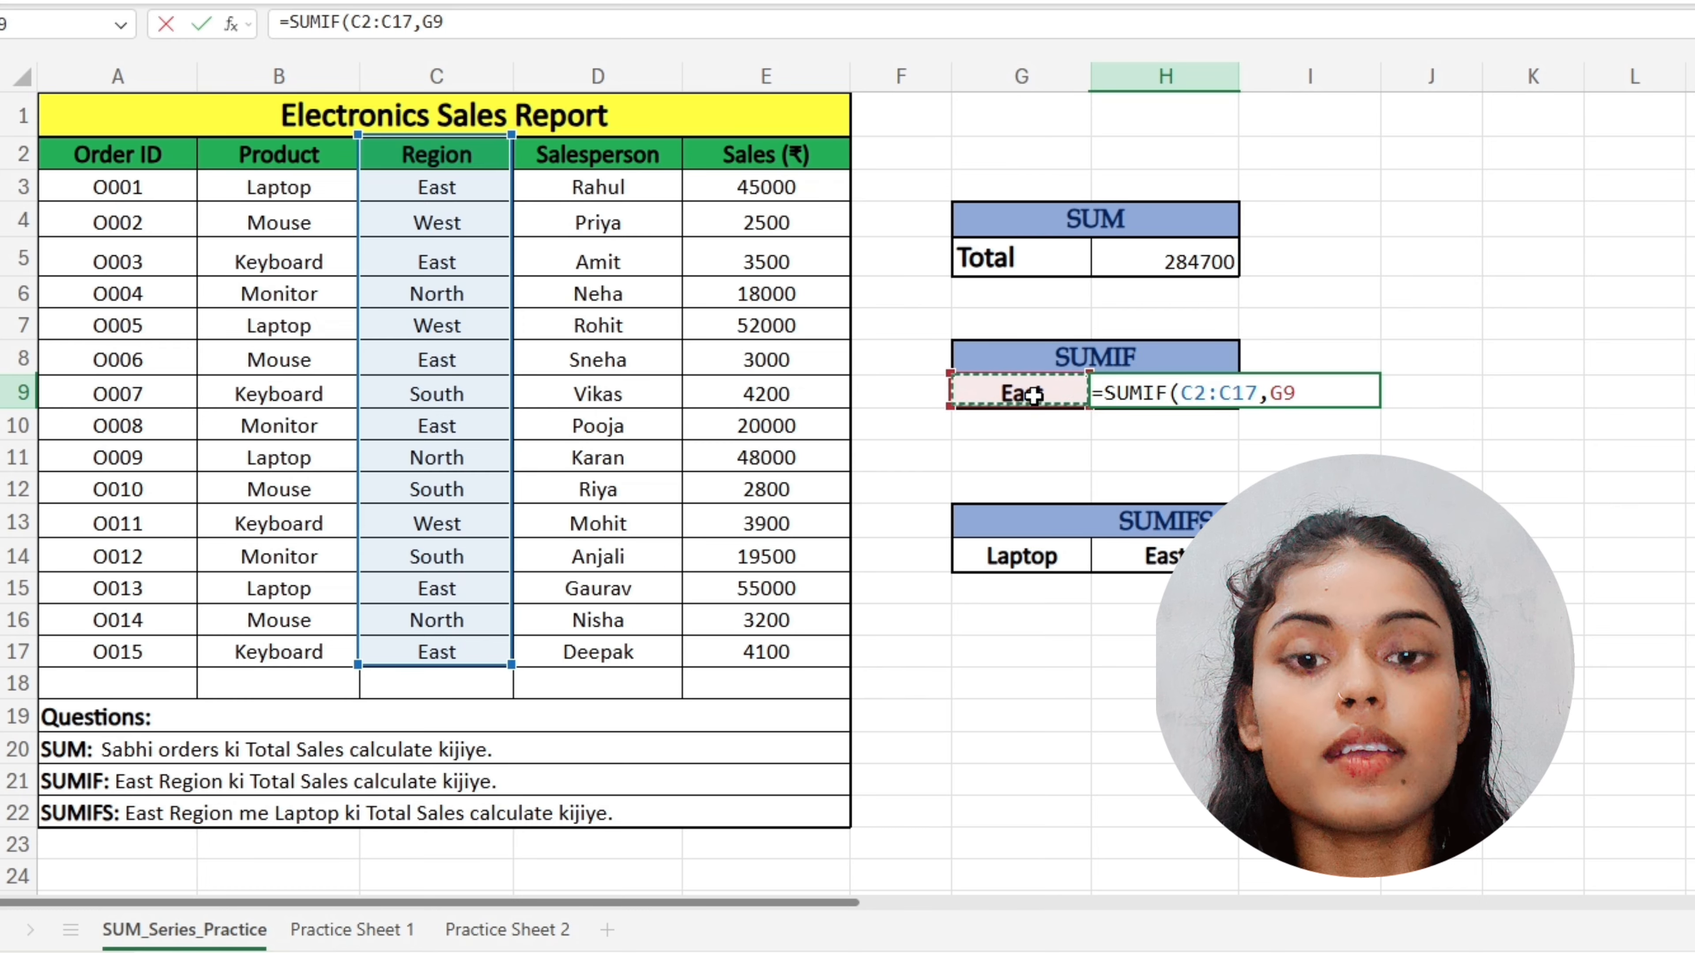
type(",")
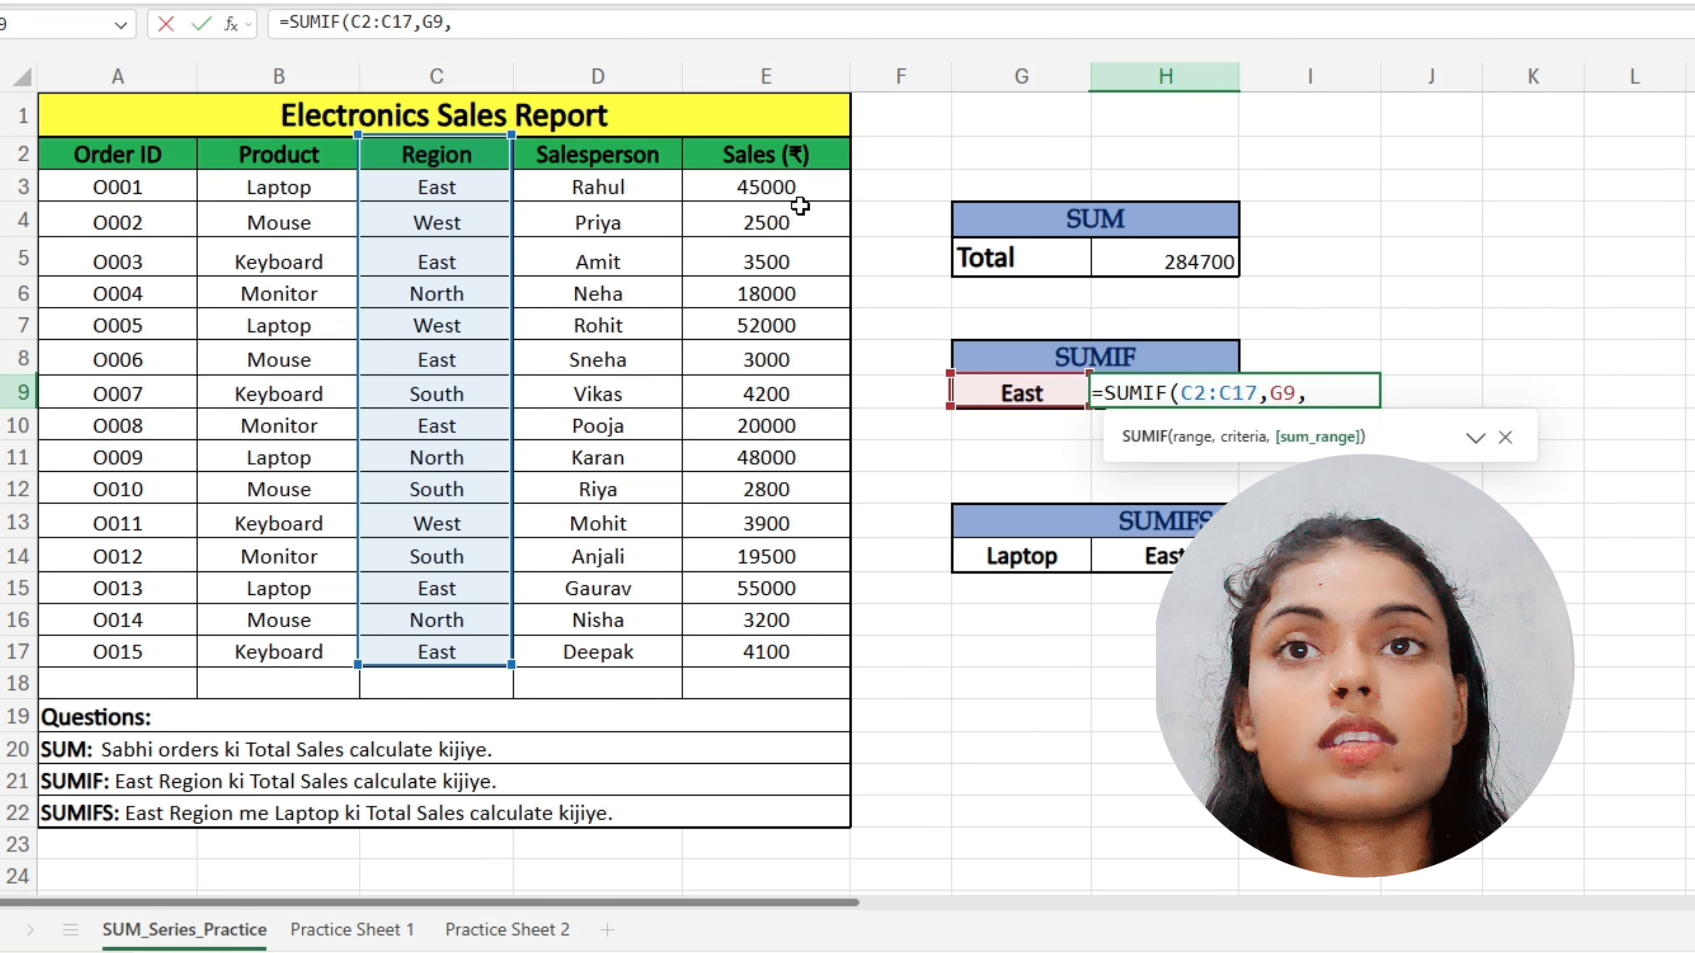
left_click_drag(778, 162, 811, 653)
type(")")
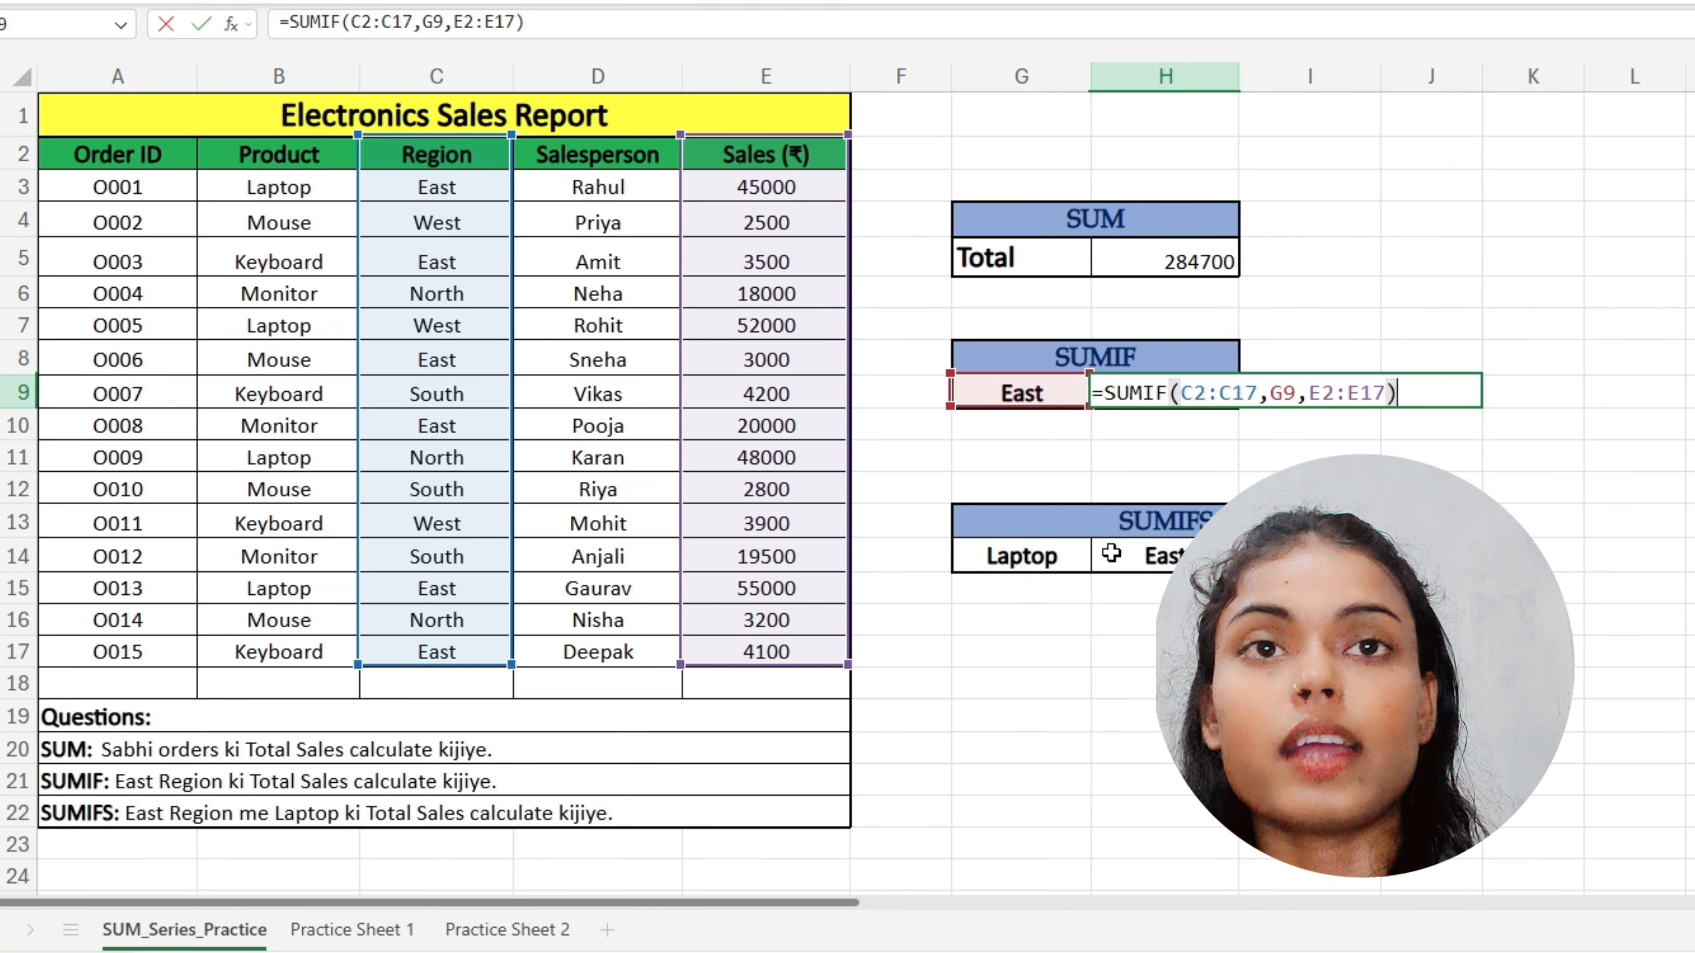
key("Return")
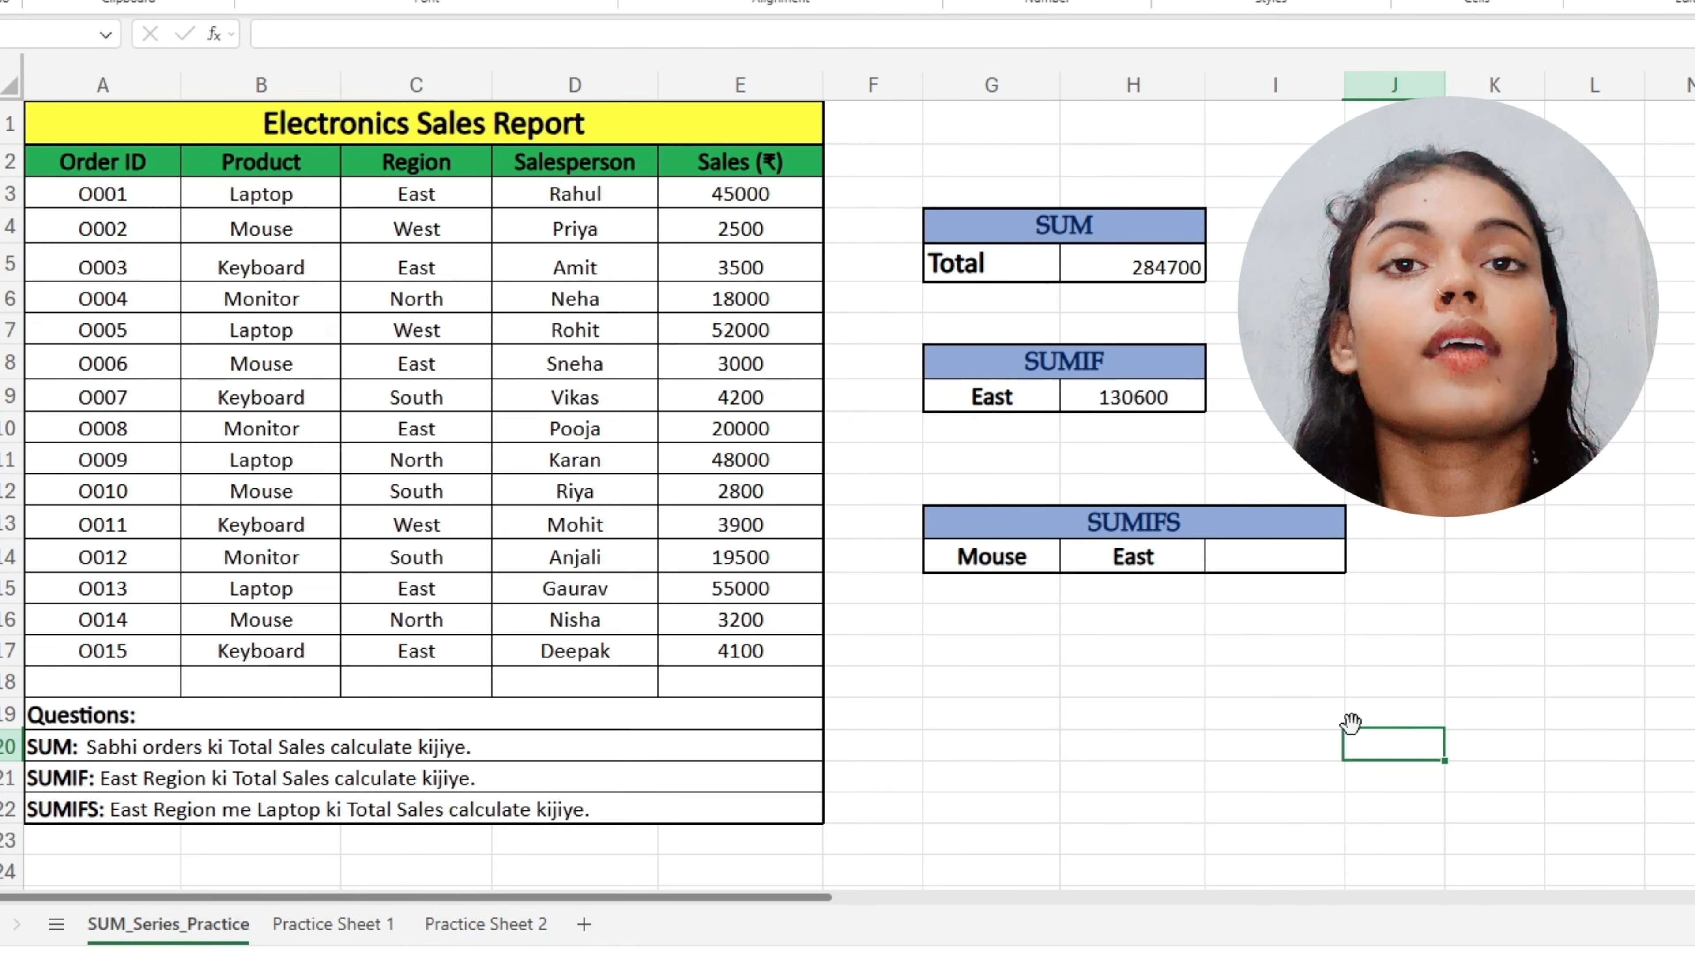
Begin a SUMIFS formula in I14 with sum range E3:E17 and the region range C3:C17 matched against H14
left_click(1266, 560)
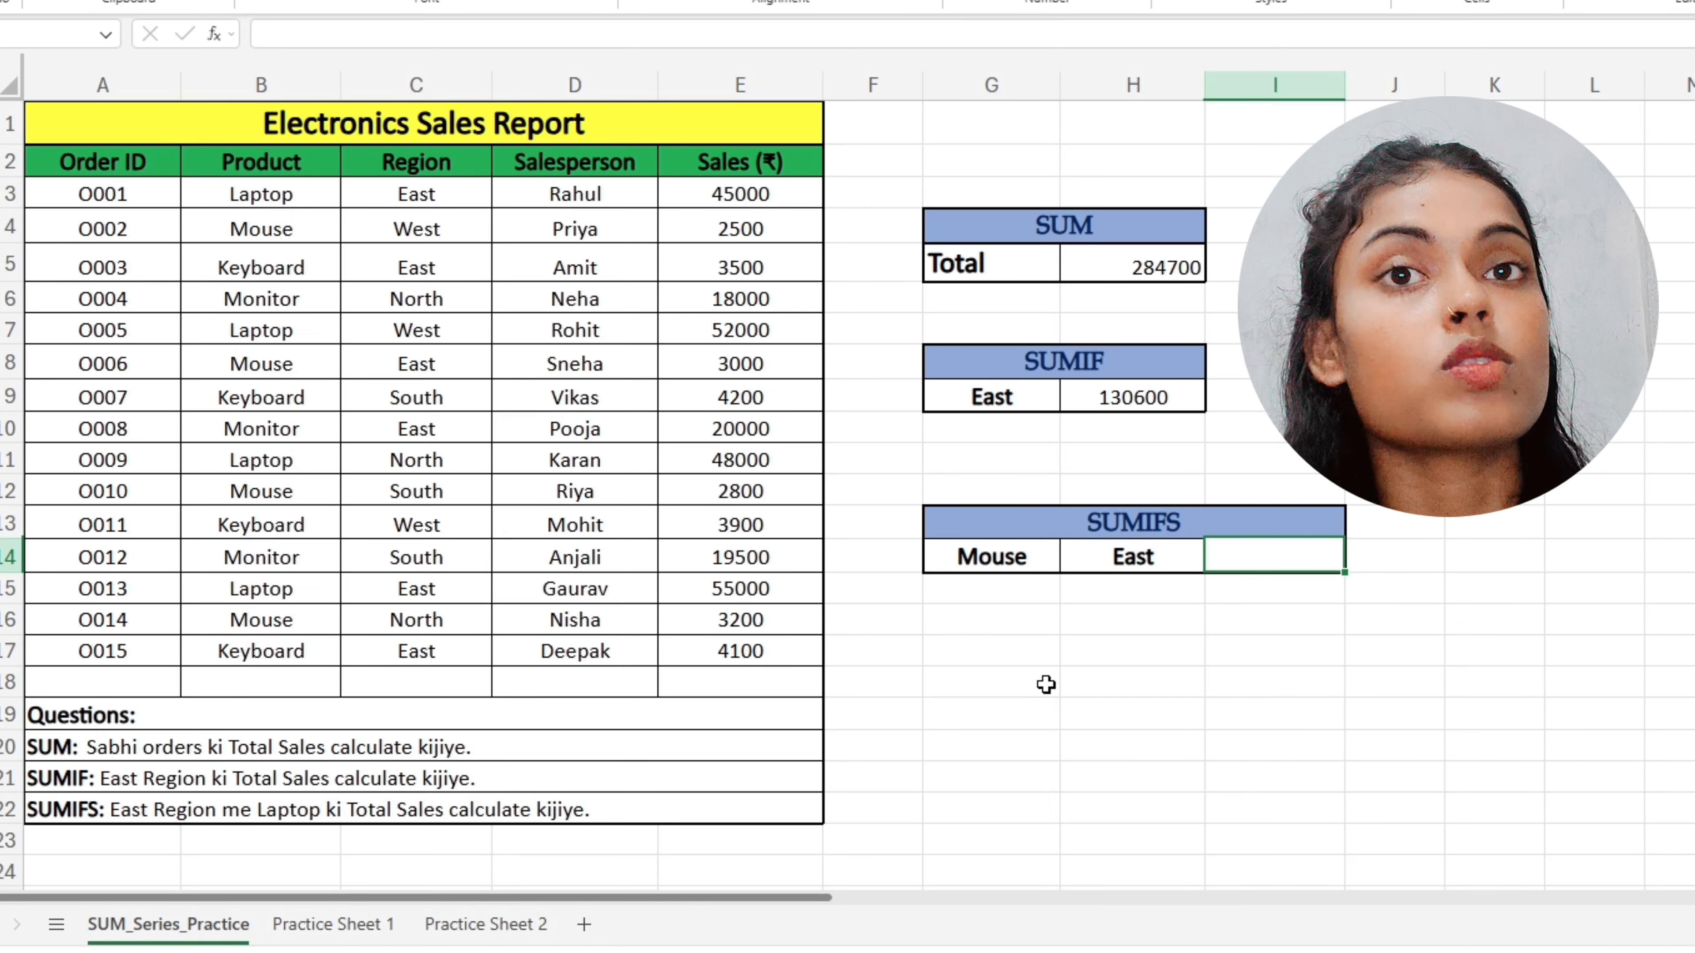
type("=")
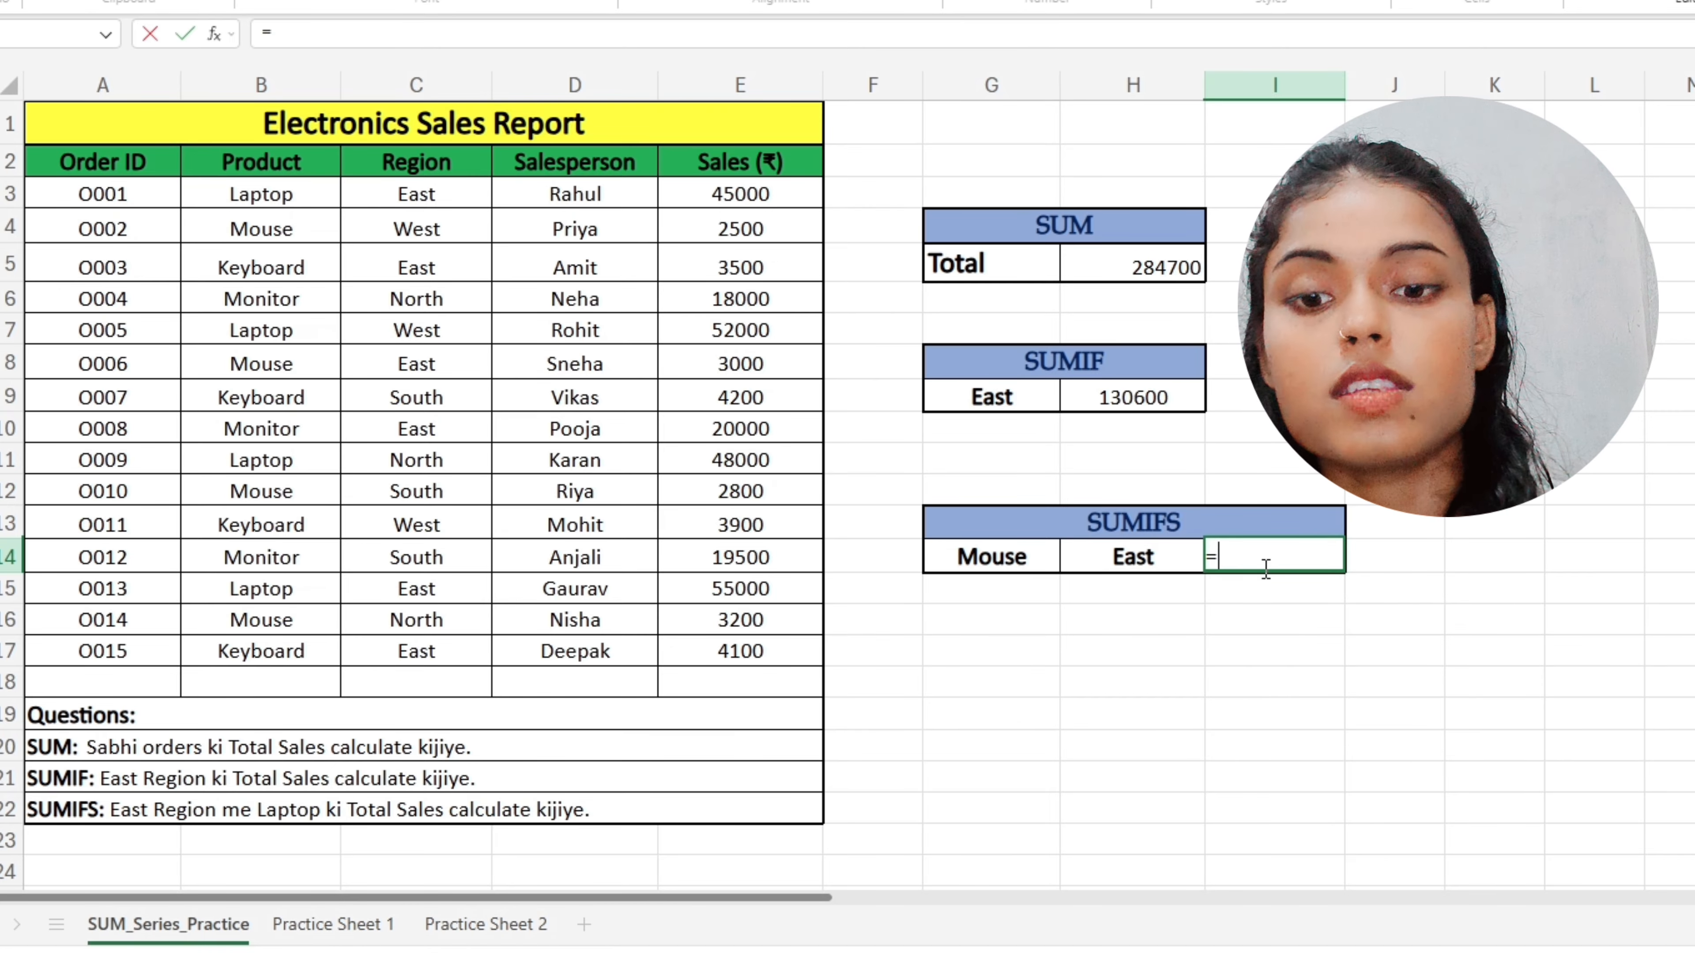
type("sumifs")
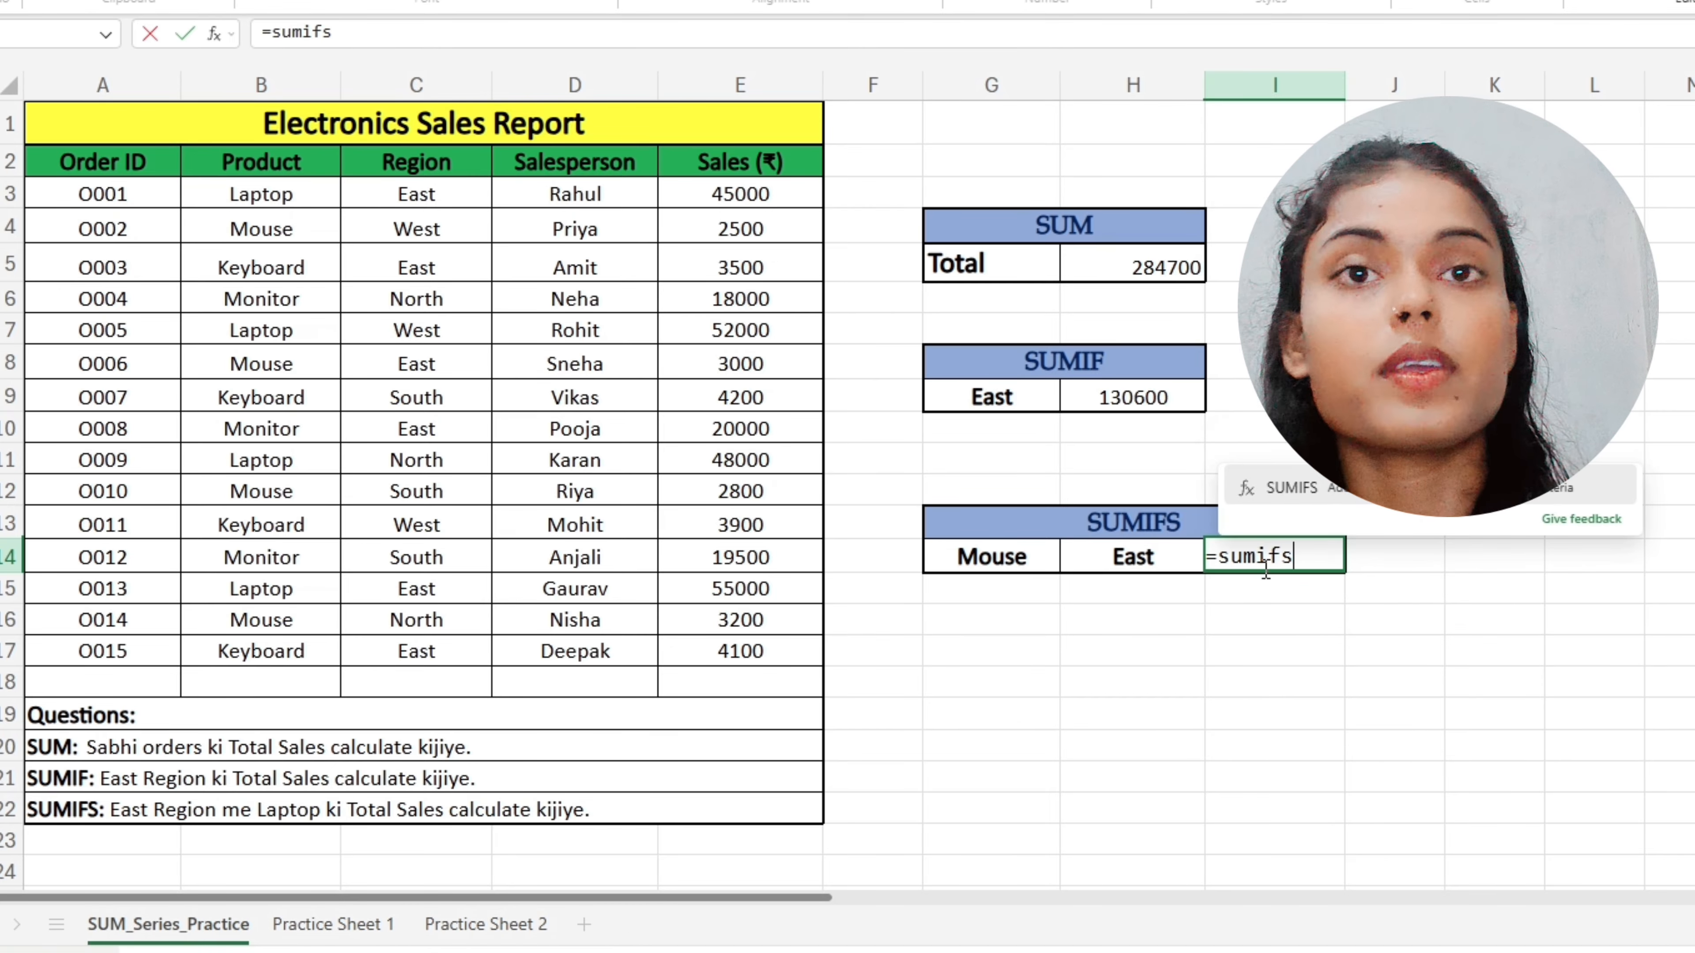
key("Tab")
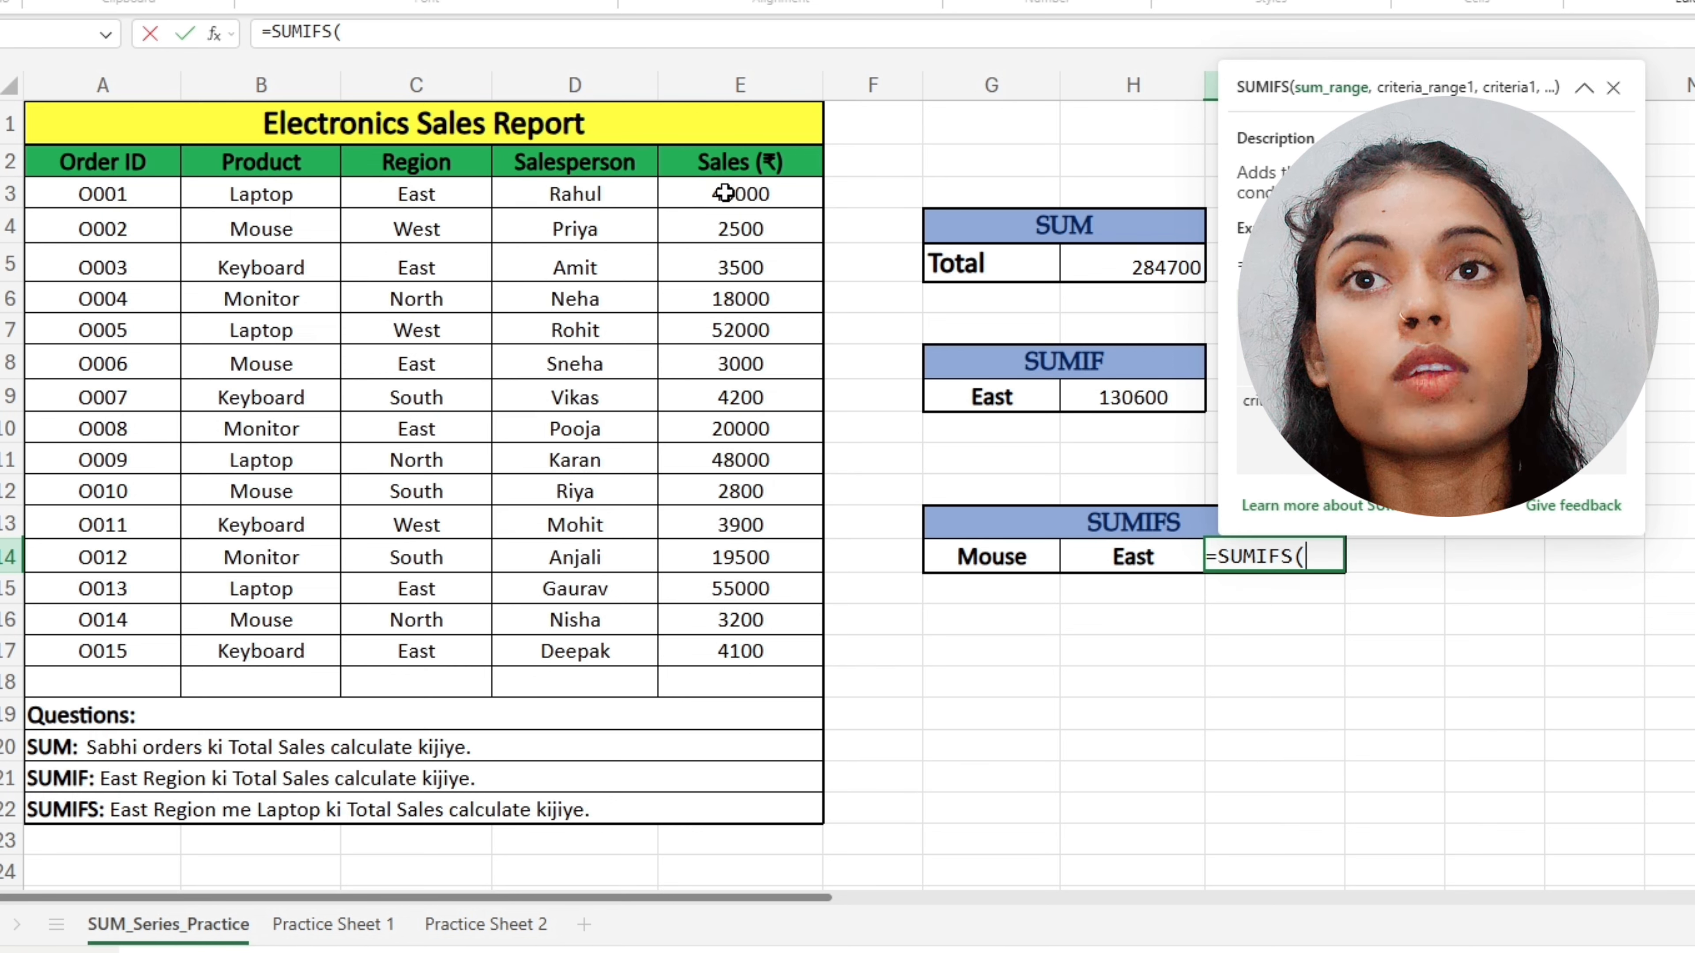
left_click_drag(724, 193, 742, 656)
type(",")
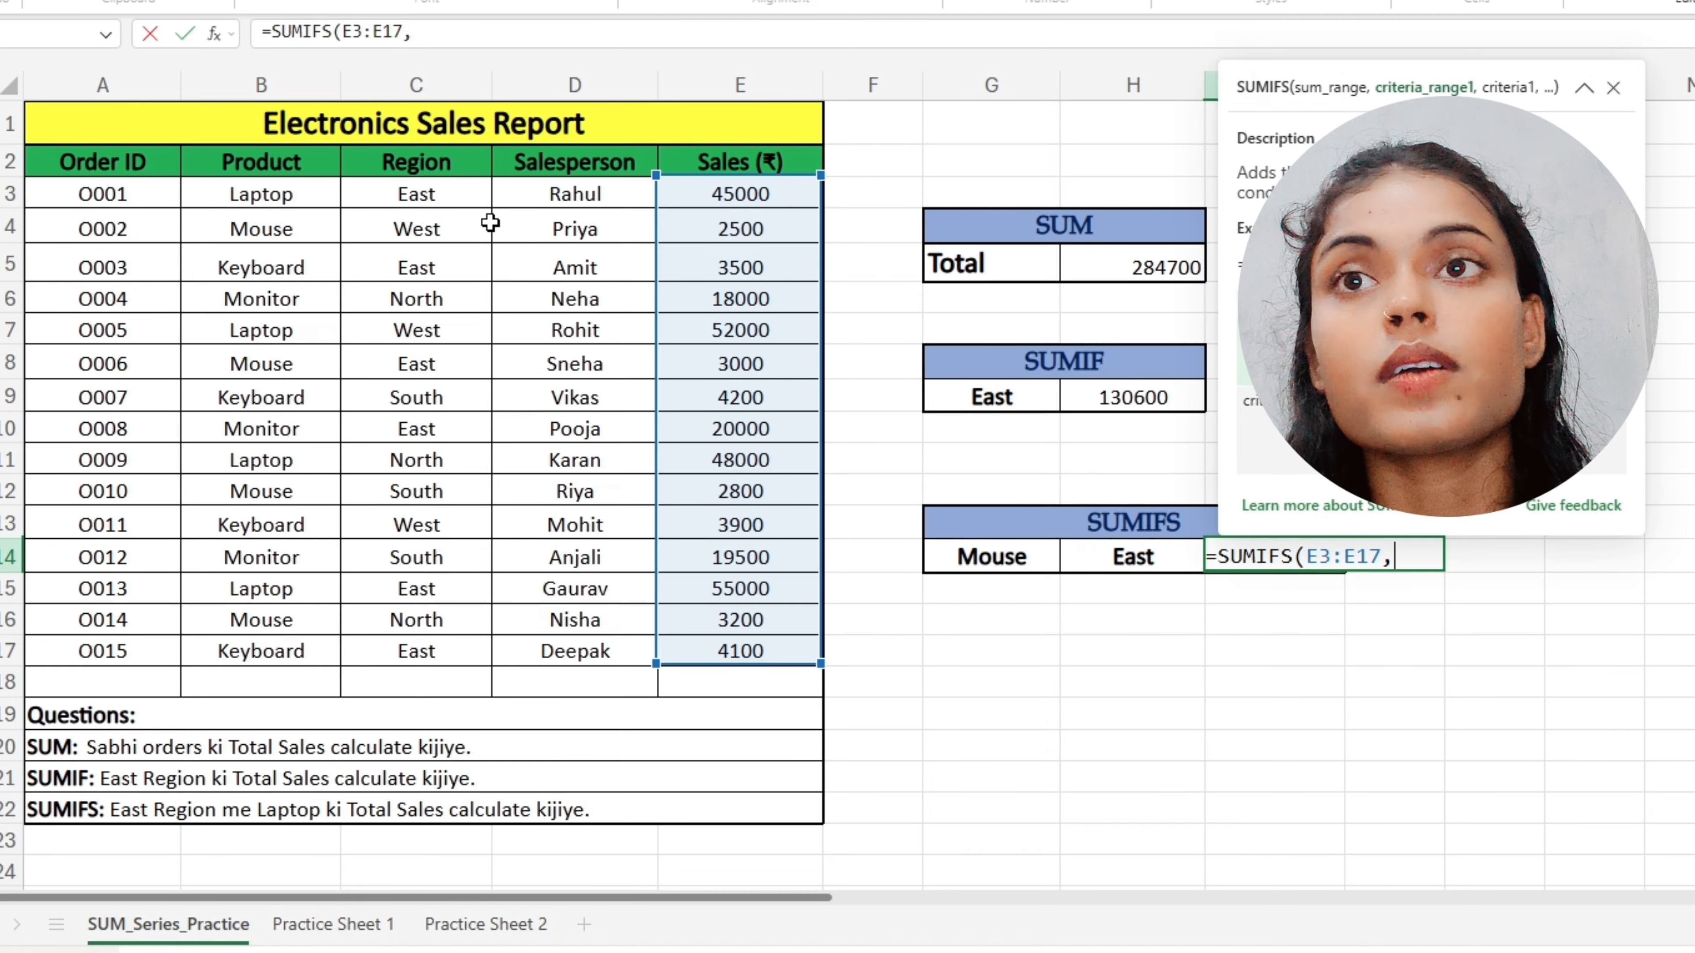
left_click_drag(395, 193, 405, 641)
type(",")
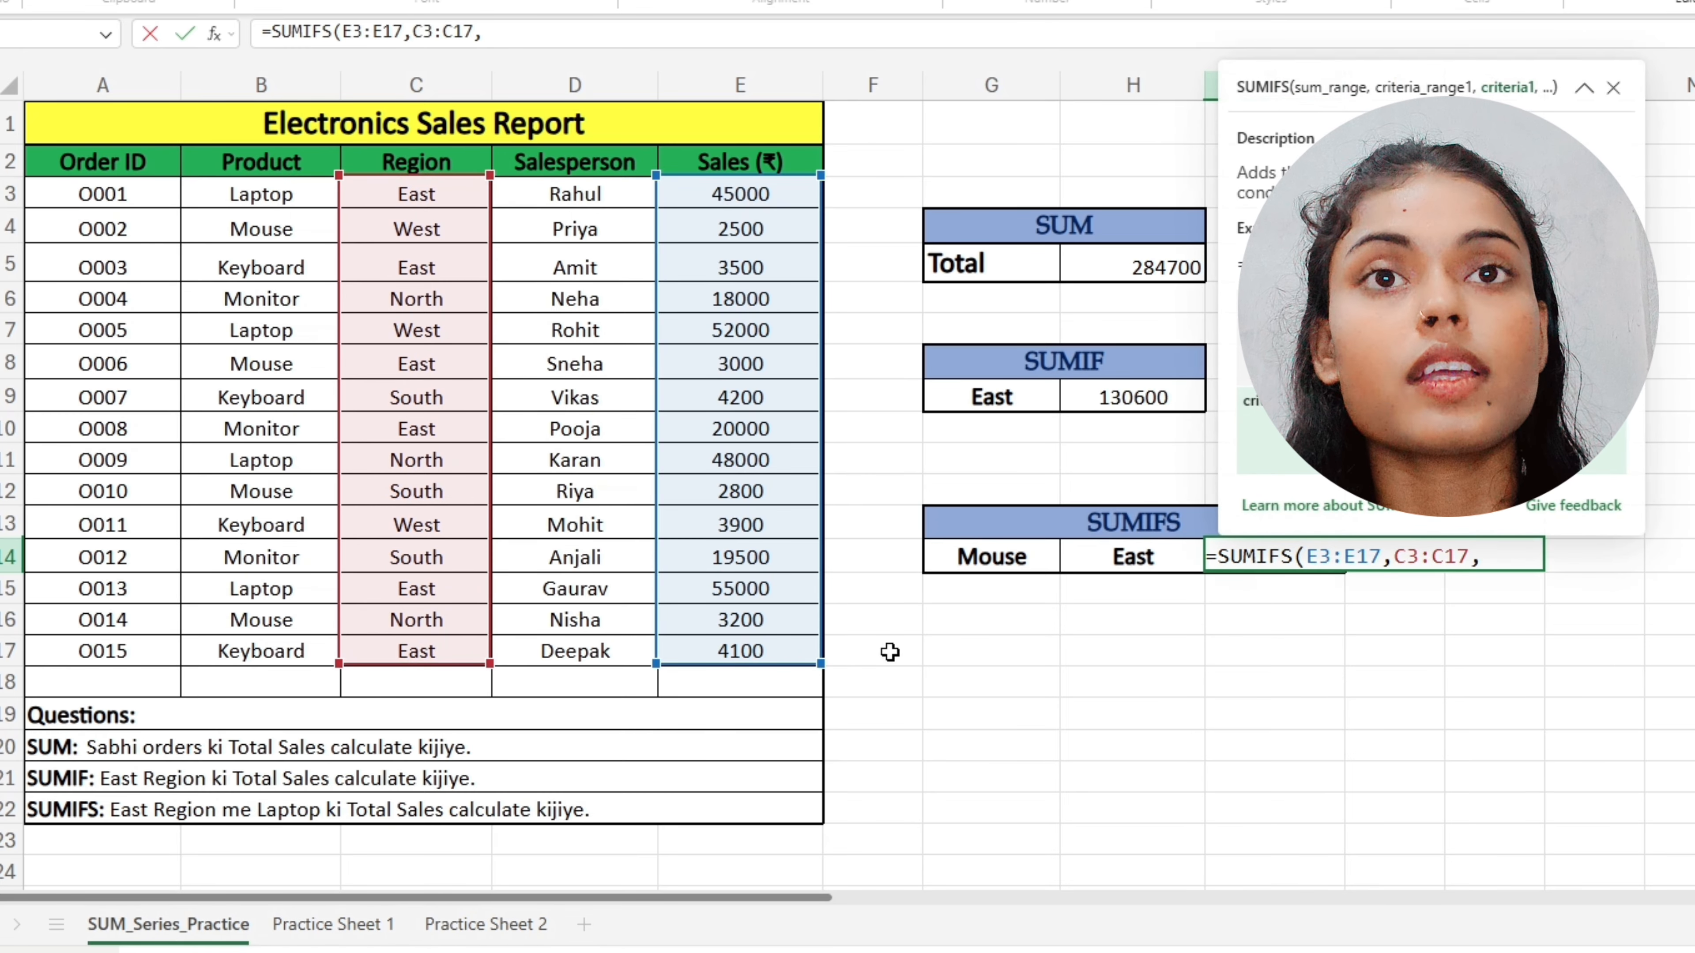
left_click(1117, 557)
type(",")
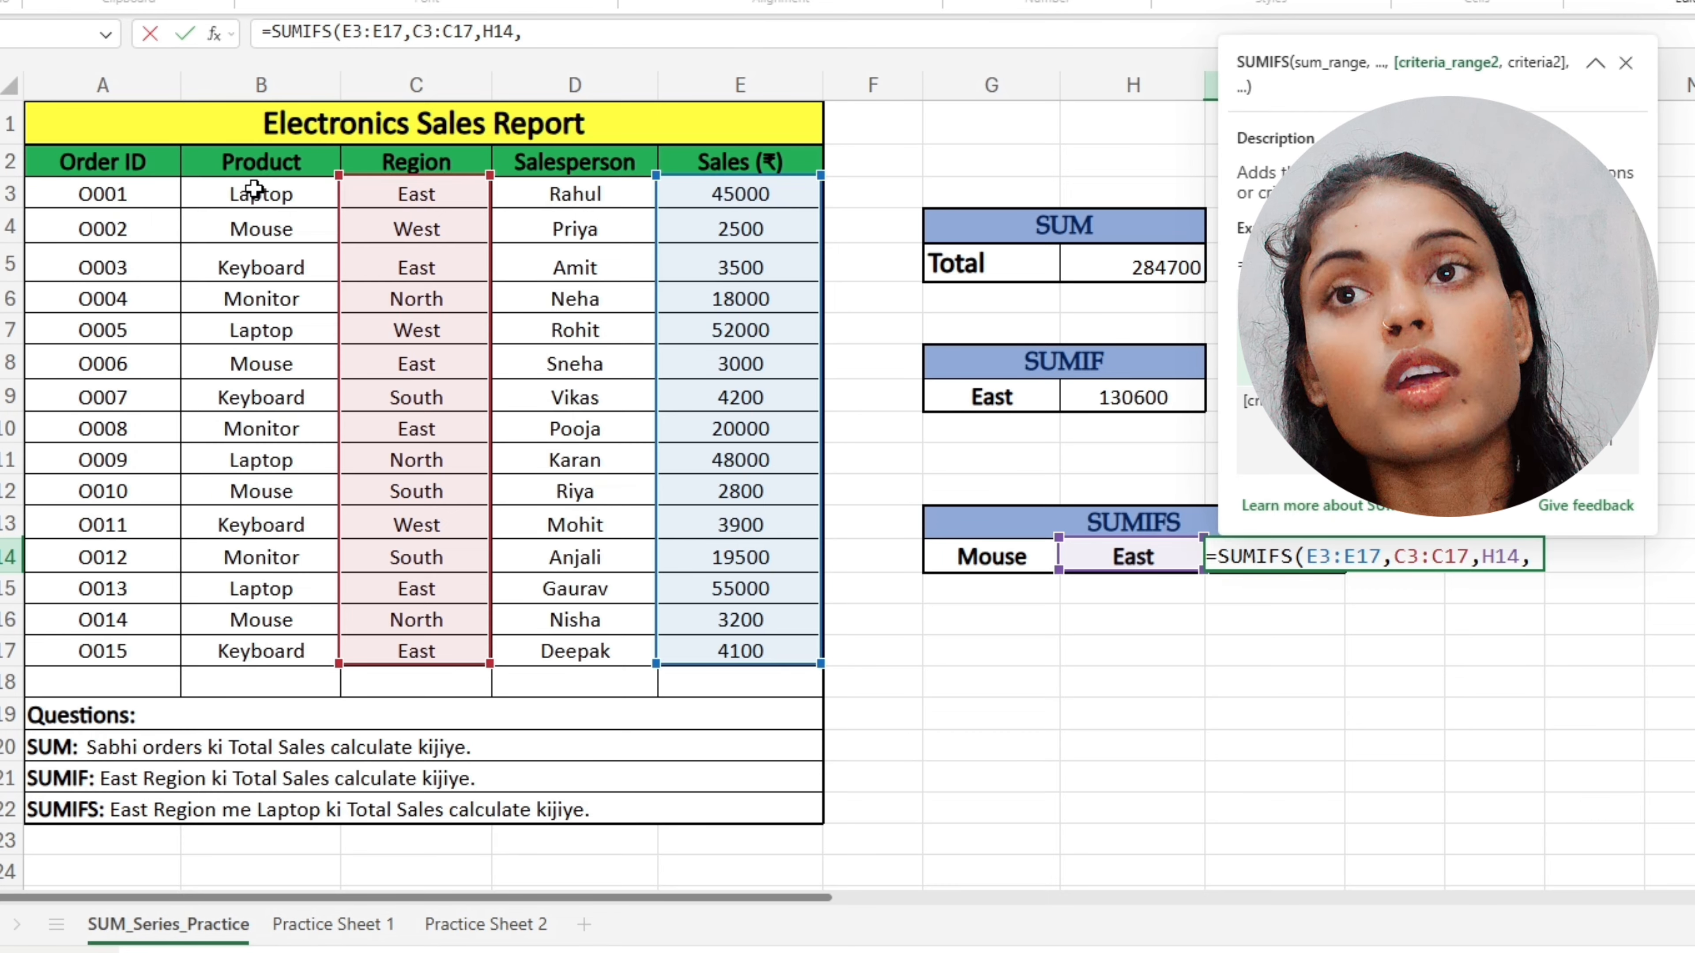
Add the product range B3:B17 with G14 as the second criterion and complete the SUMIFS formula
left_click_drag(253, 191, 274, 651)
type(",")
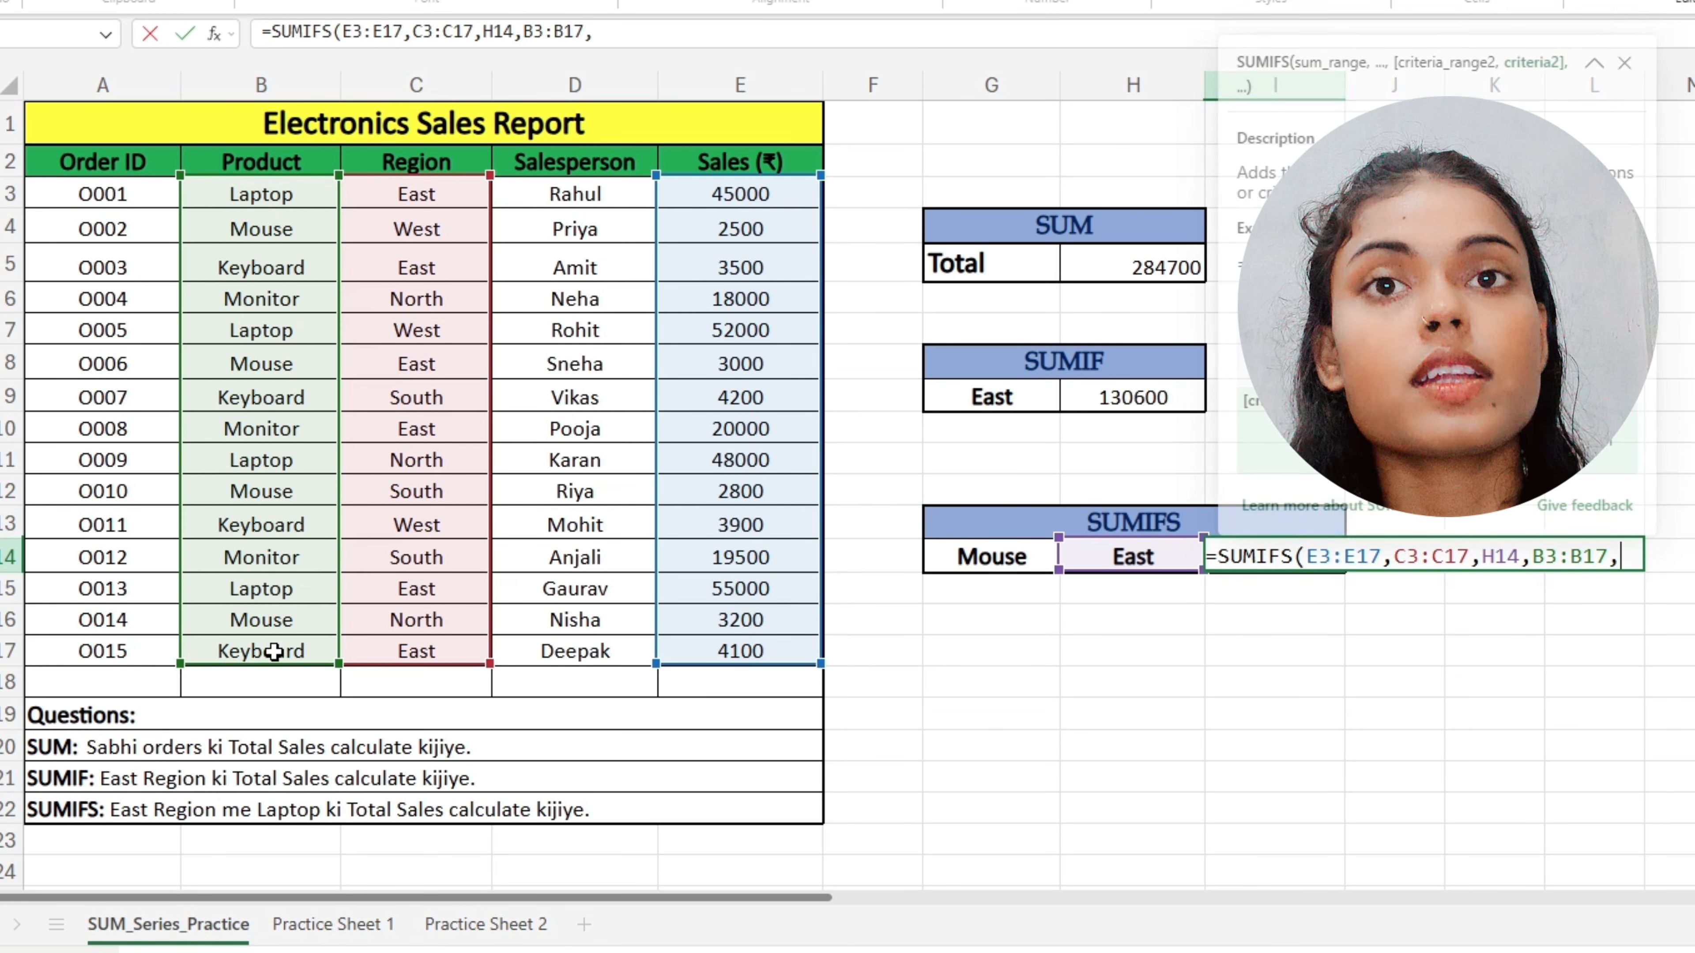
left_click(961, 554)
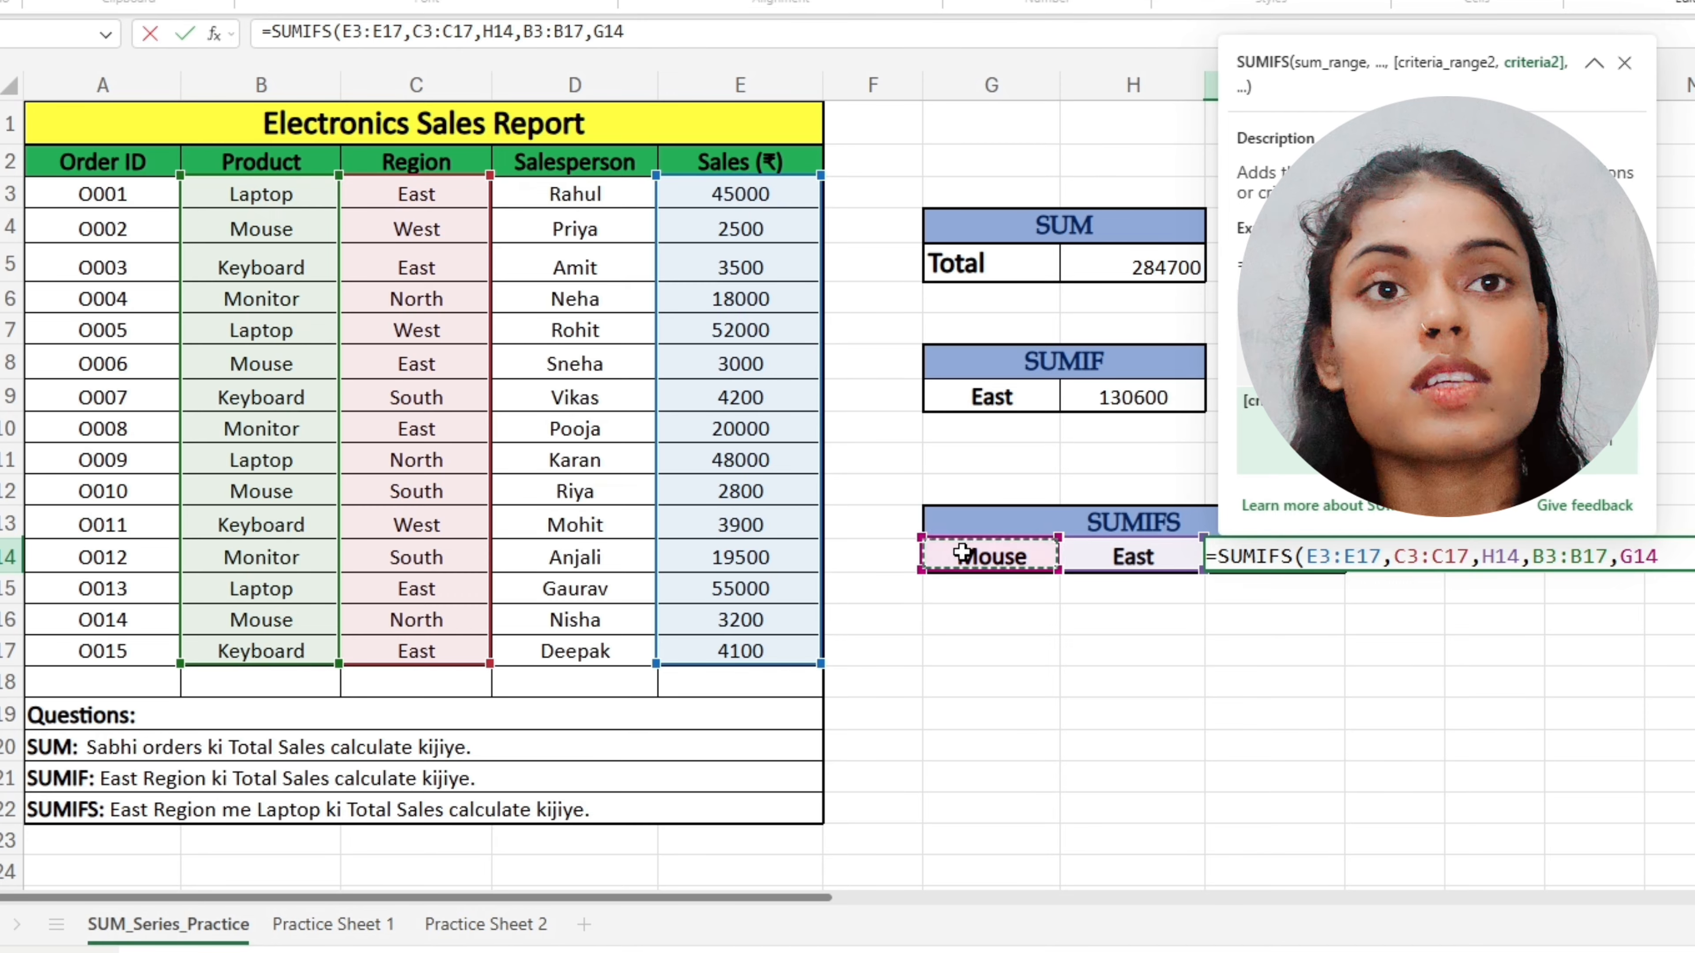
type(")")
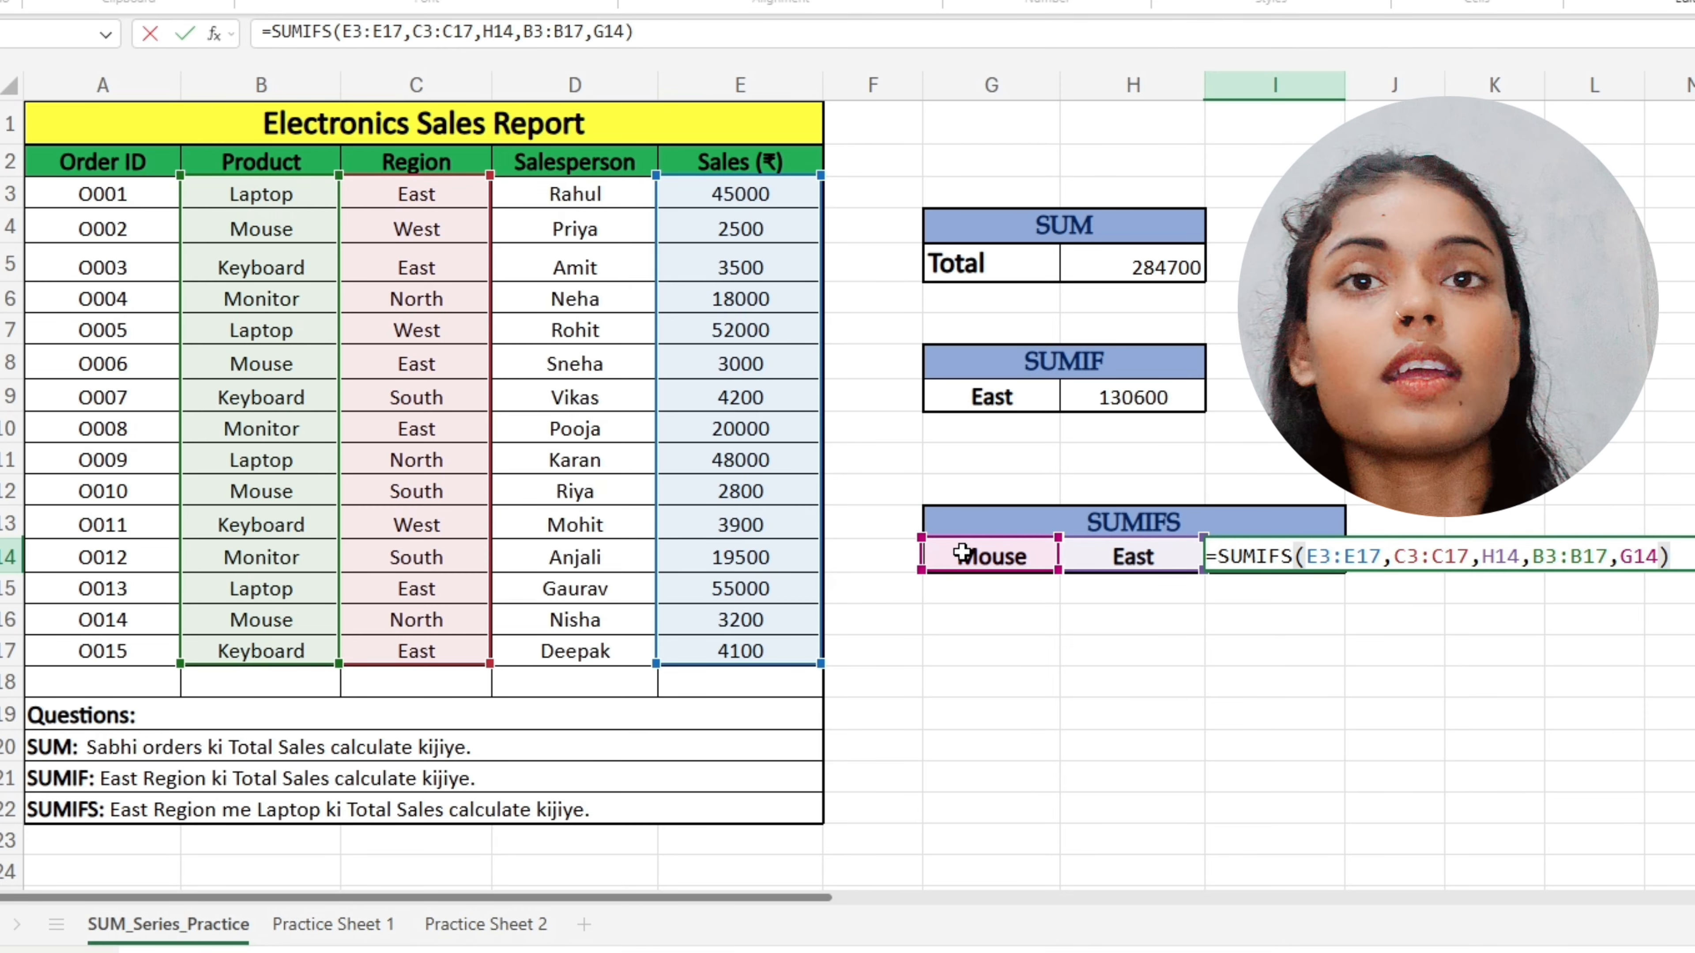
key("Return")
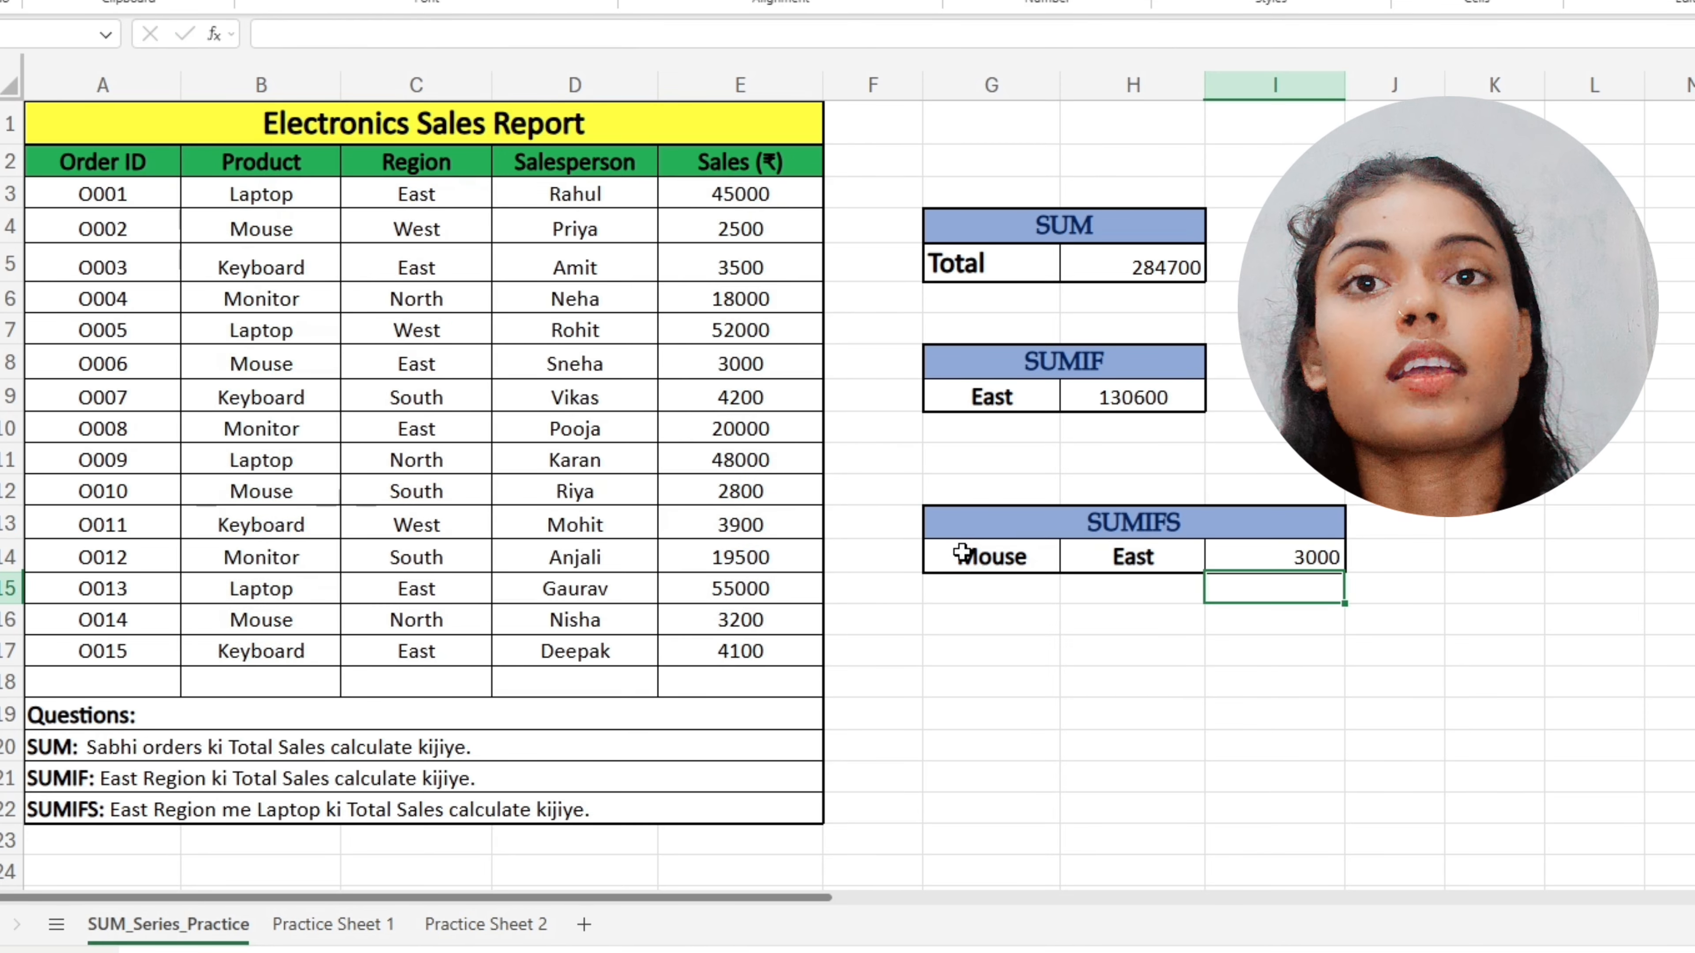
Replace the product criterion in G14 of the SUMIFS table with Laptop
double_click(1012, 556)
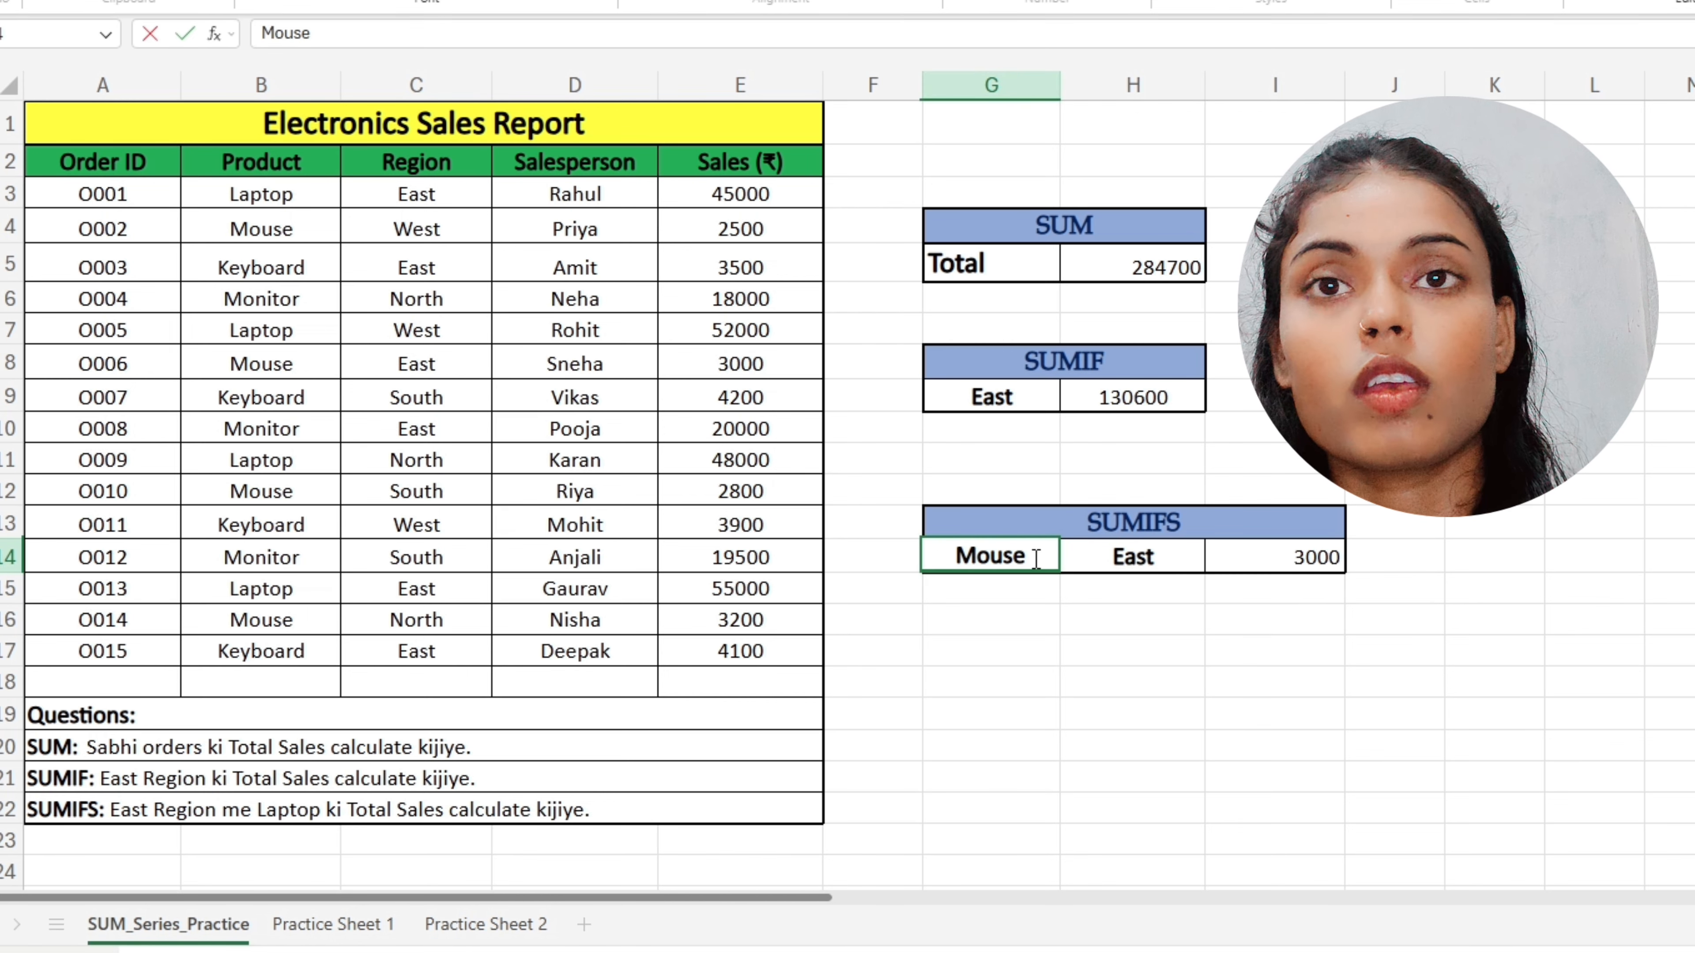
left_click_drag(1035, 559, 946, 568)
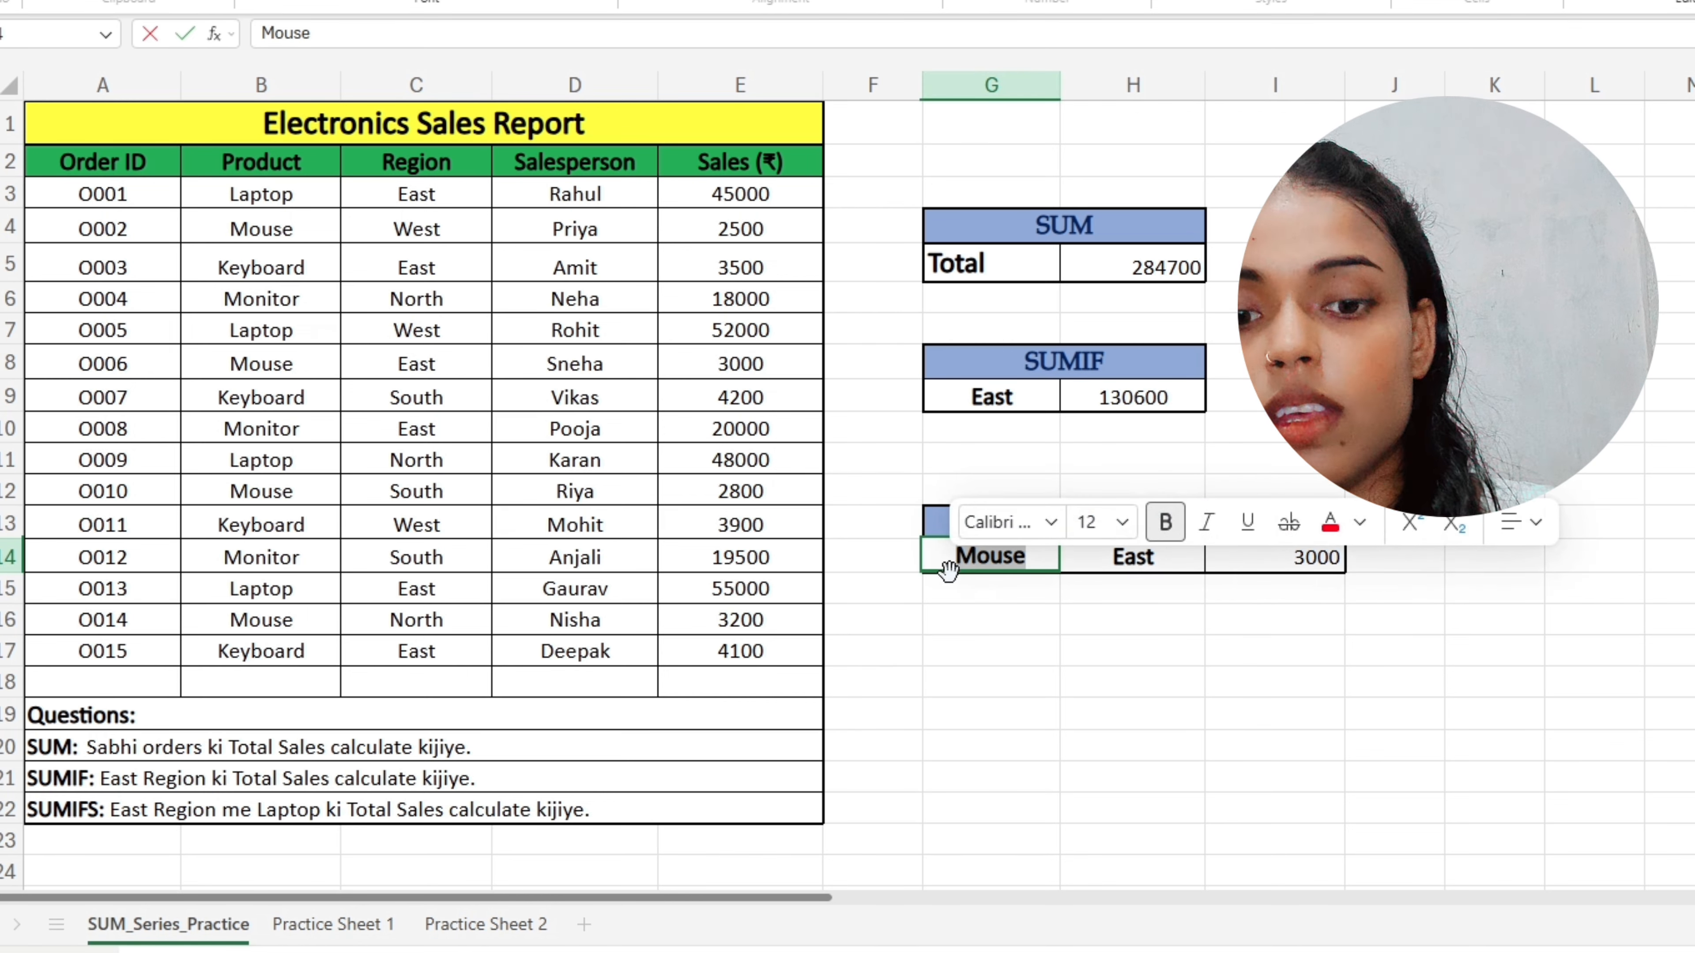
type("Lapto")
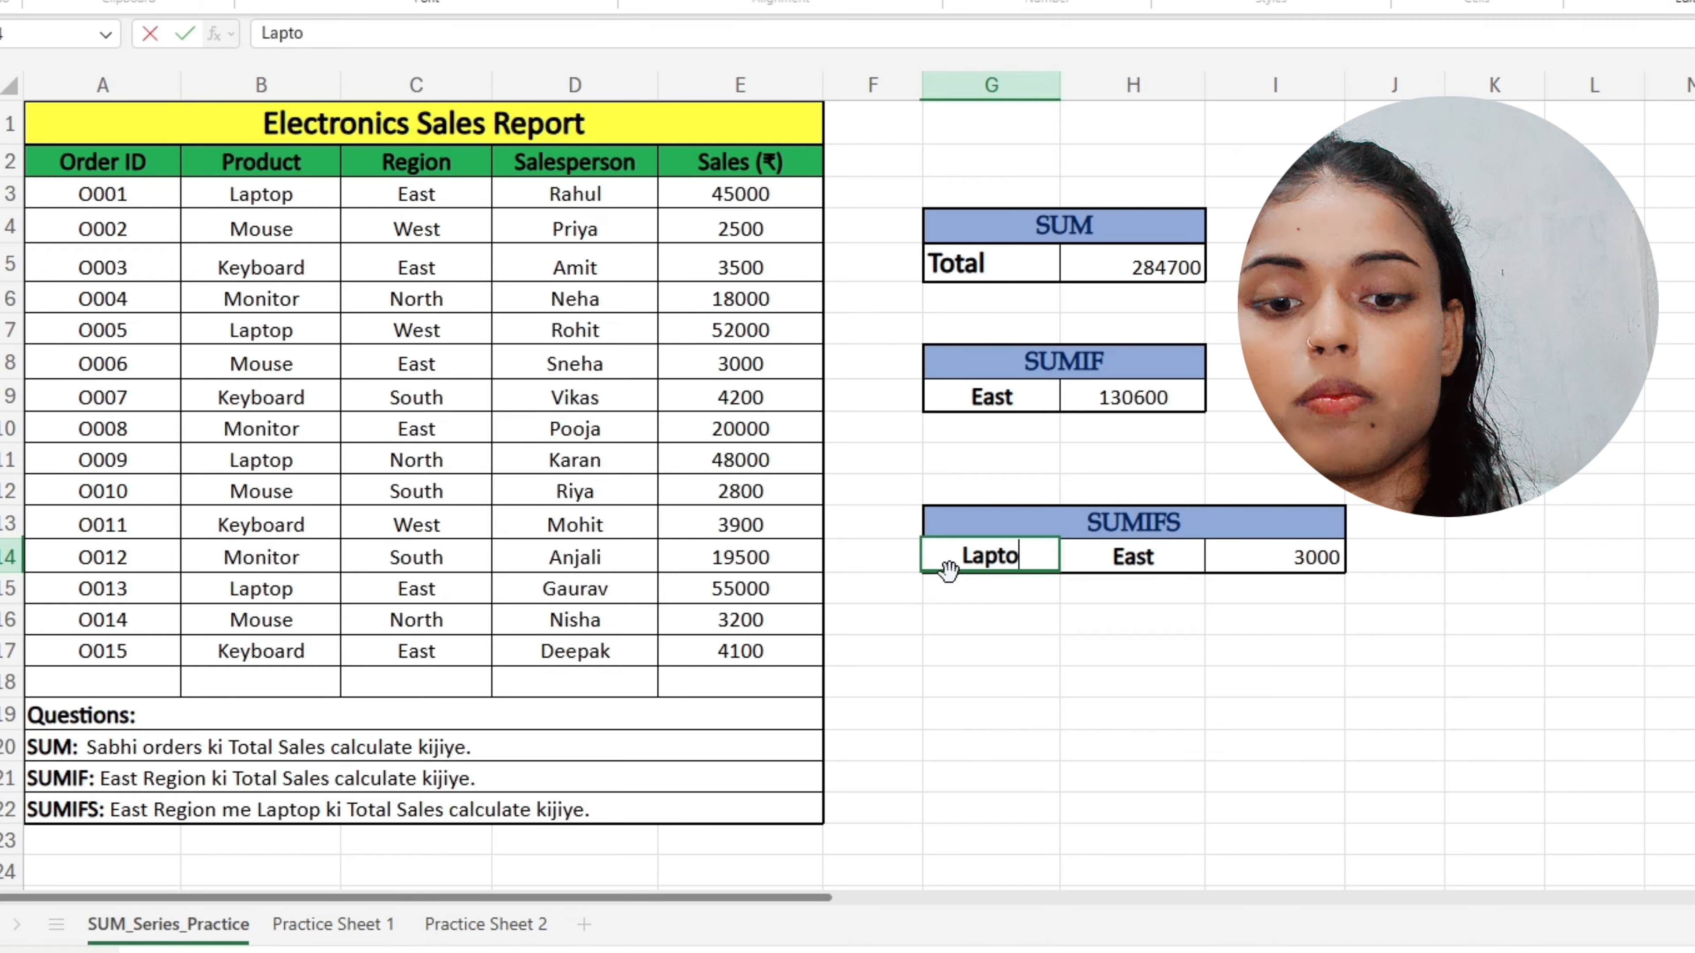
type("p")
key("Return")
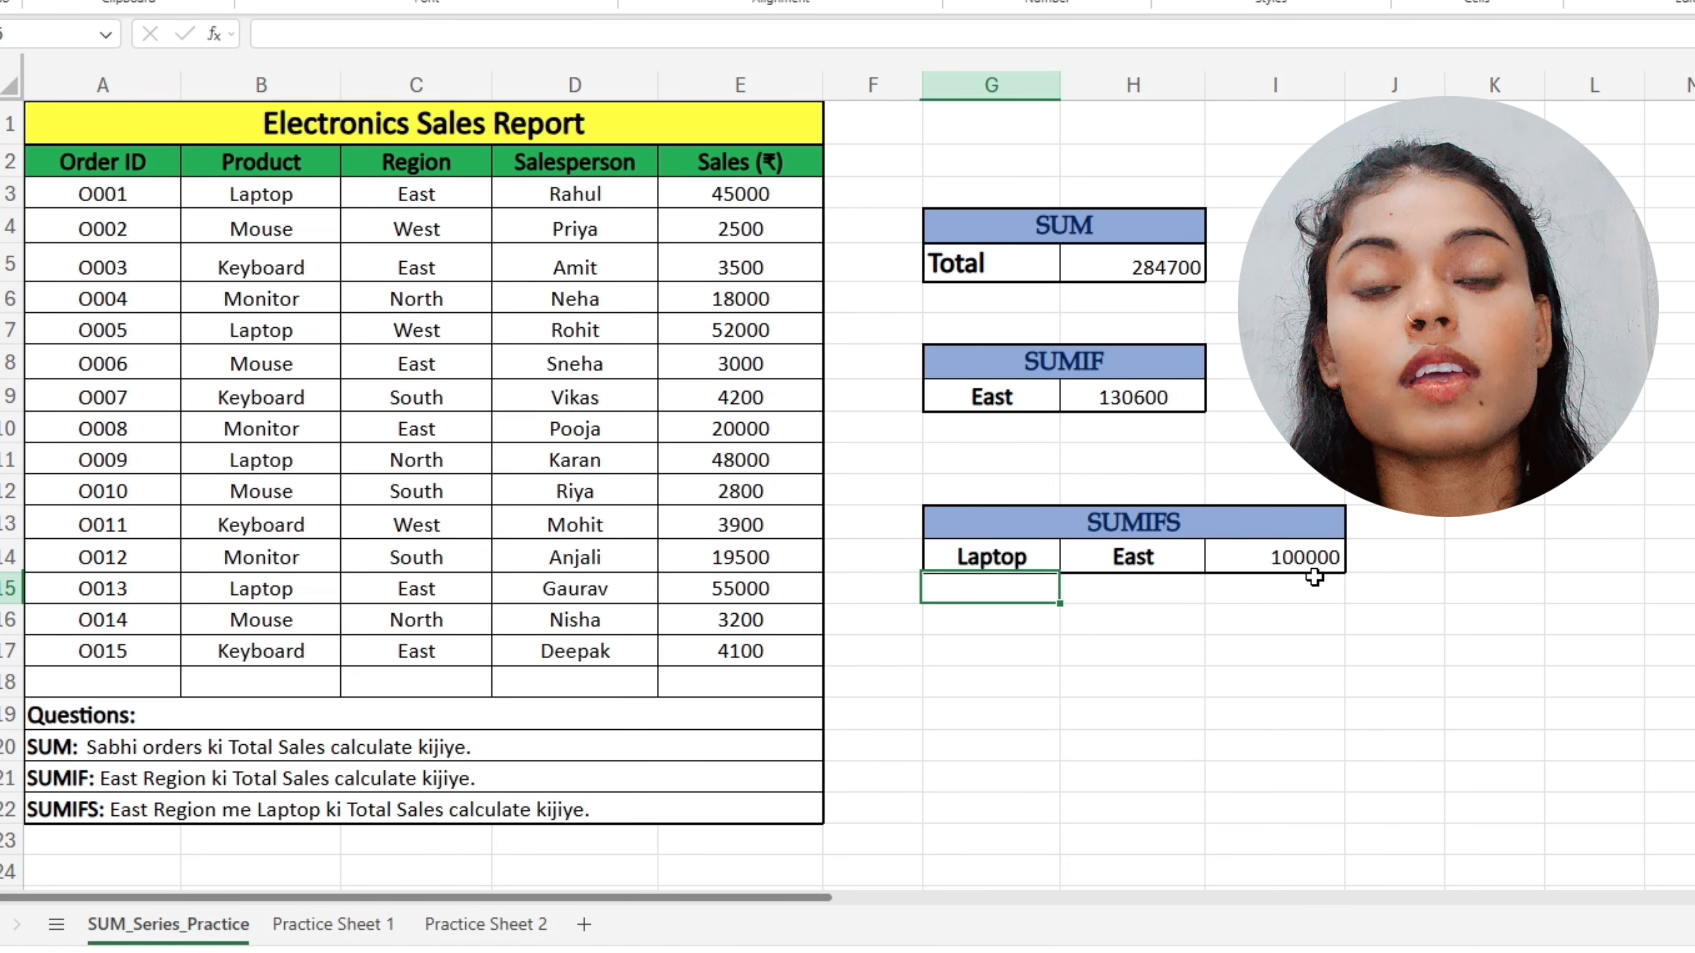
View Practice Sheet 1 and Practice Sheet 2, and return to the SUM_Series_Practice sheet
left_click(333, 924)
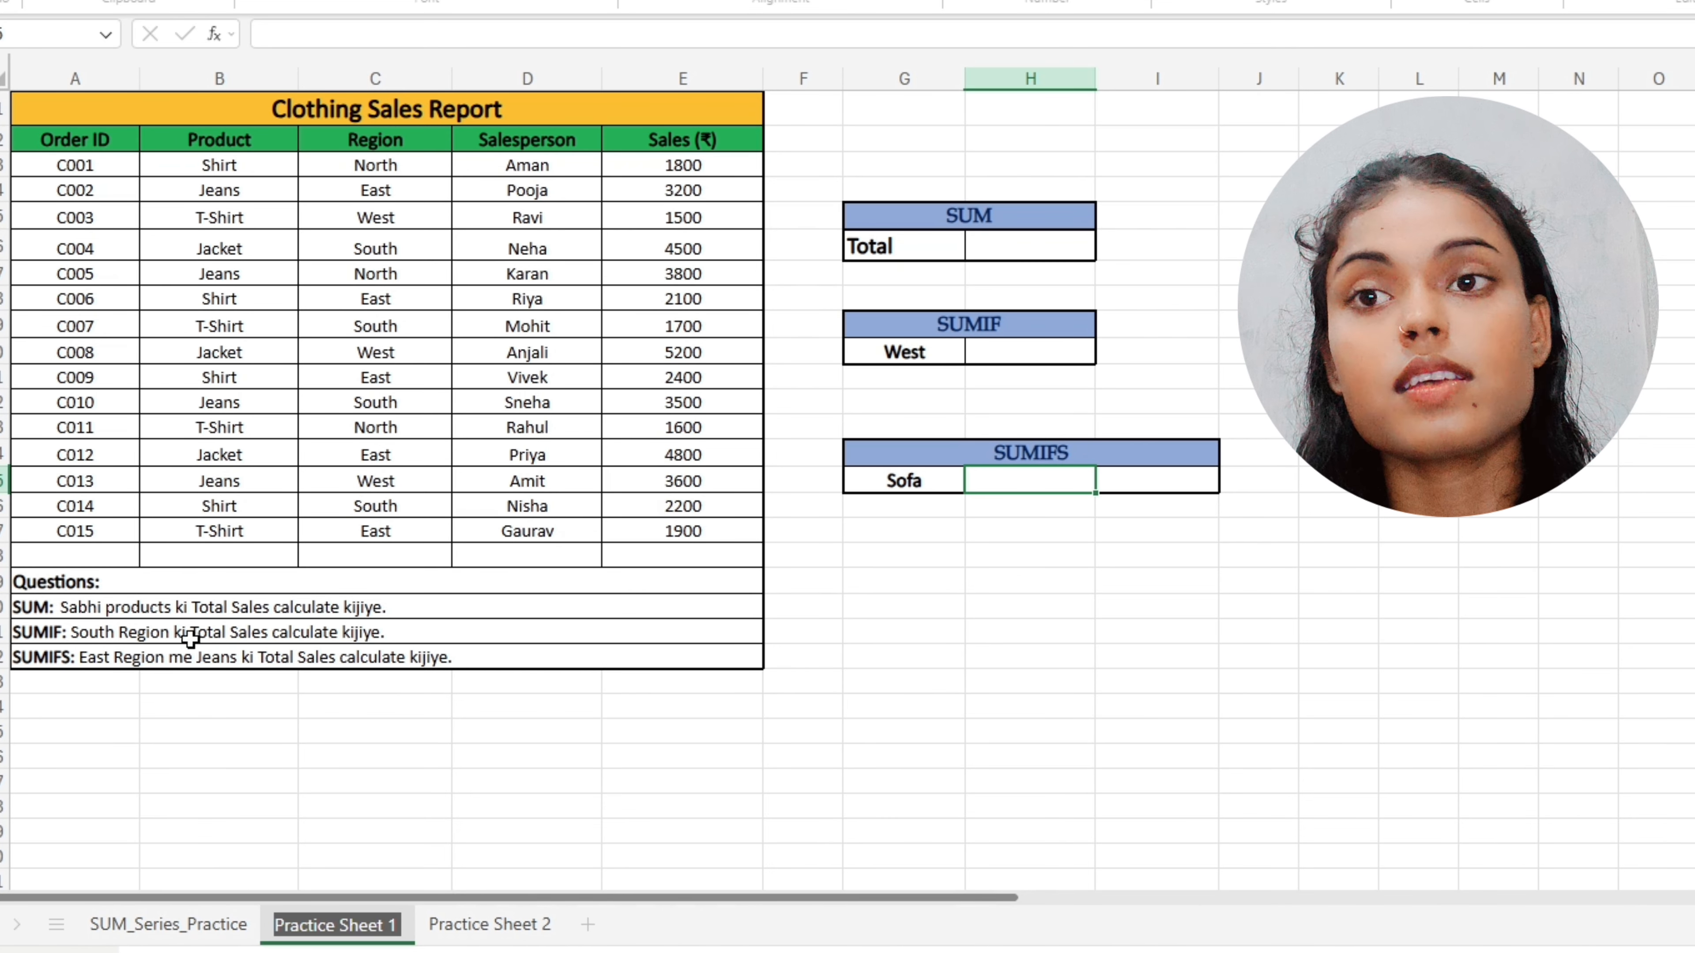
left_click(490, 924)
left_click(317, 926)
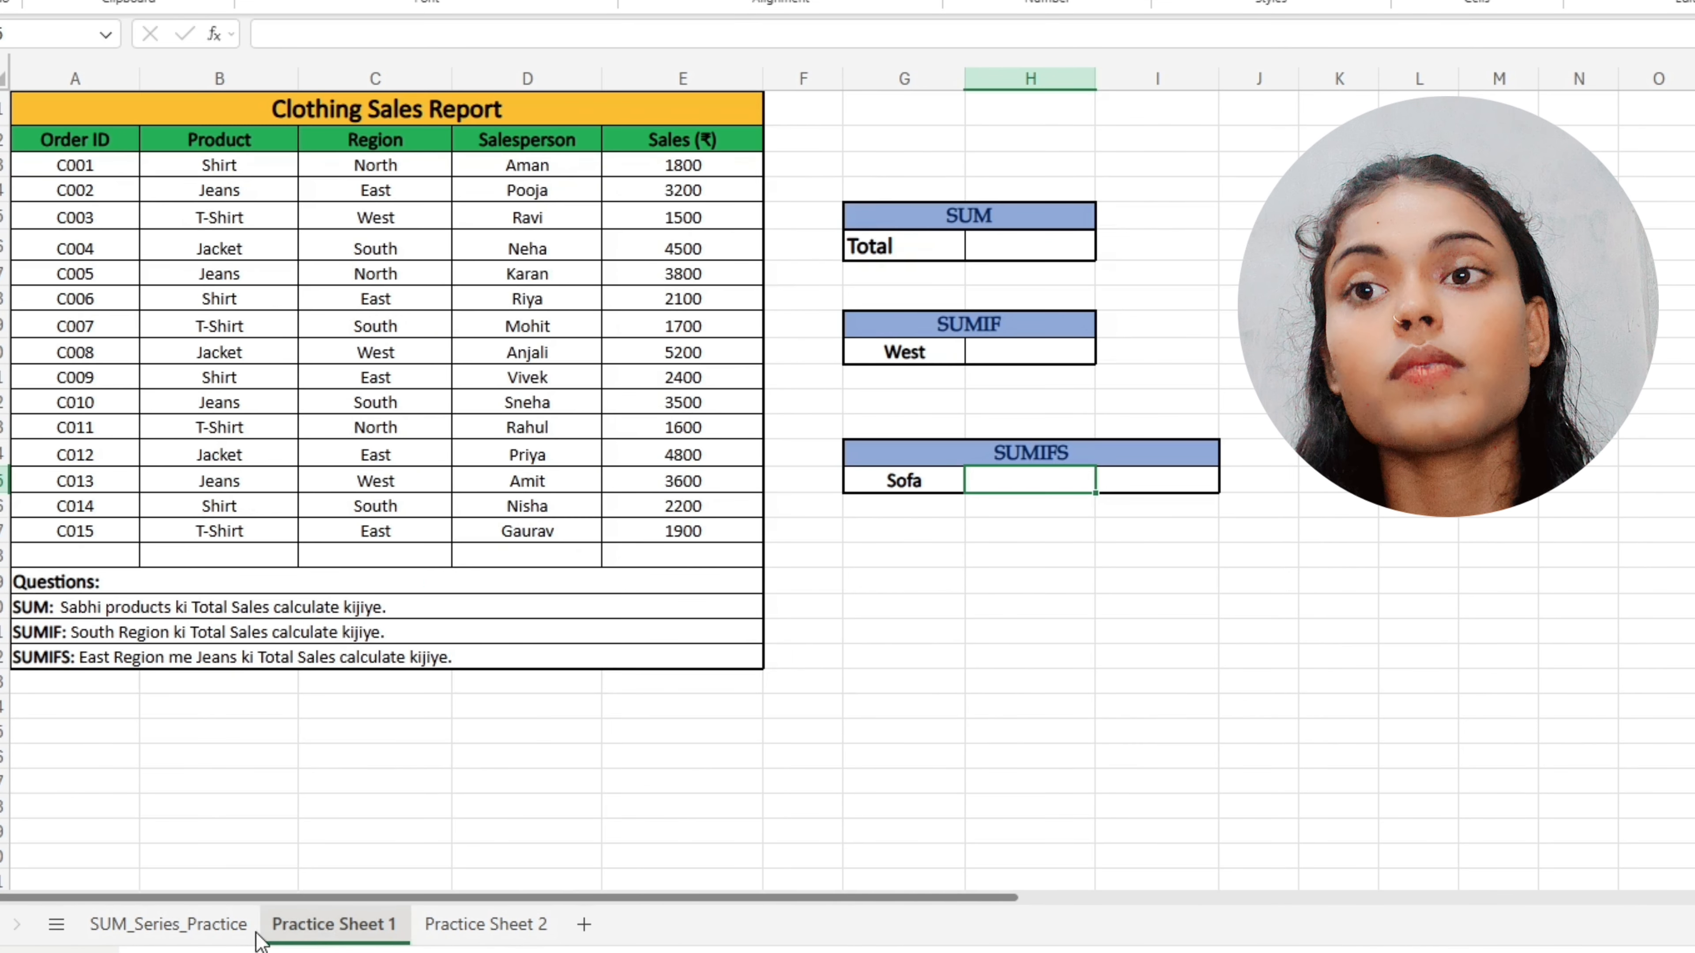
left_click(160, 926)
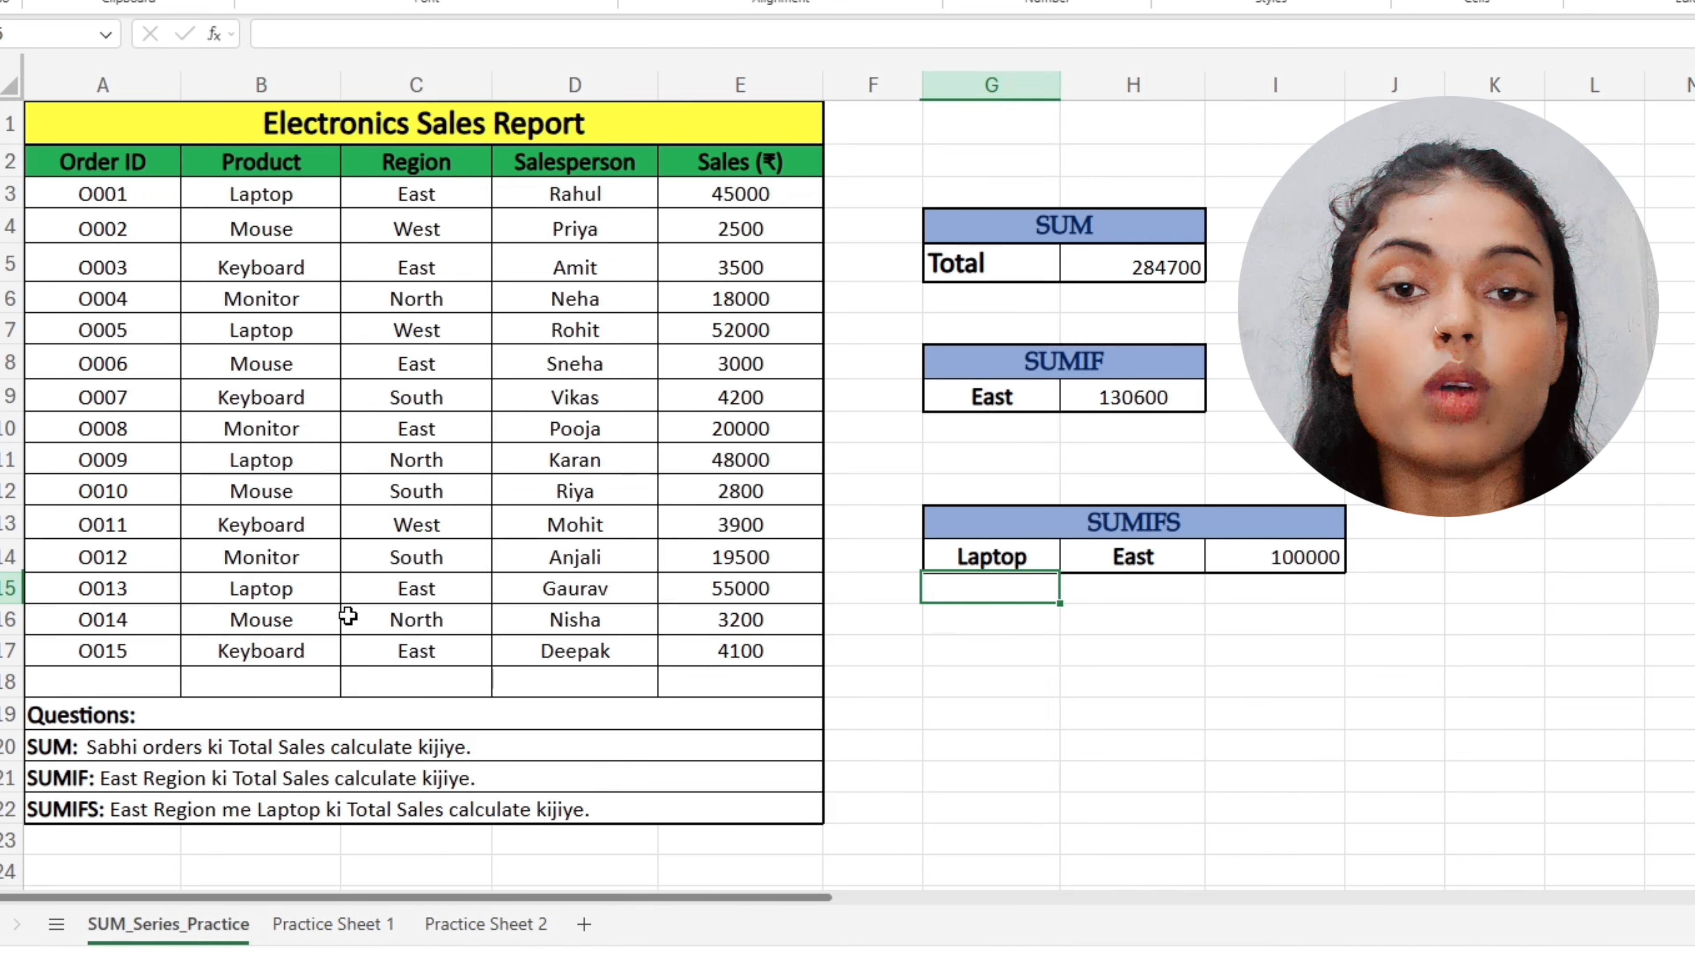